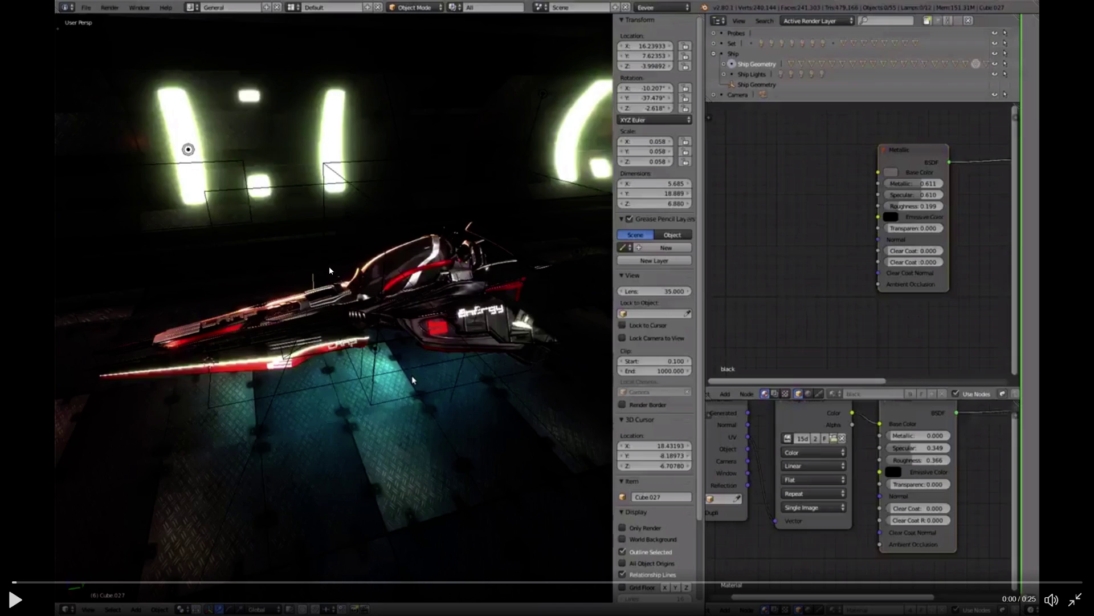
# - Play the tweet's Eevee spaceship demo video to the end, then exit fullscreen
pyautogui.click(15, 600)
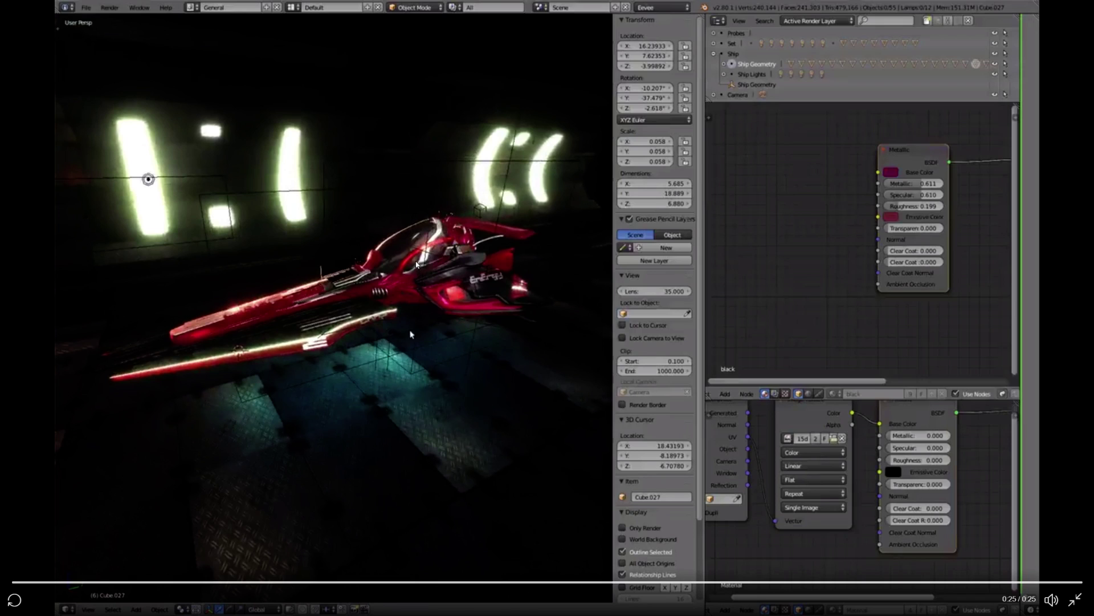
pyautogui.press('Escape')
# - Switch to Blender and orbit and zoom the rendered view onto the black chair with two bottles
pyautogui.hotkey('alt', 'Tab')
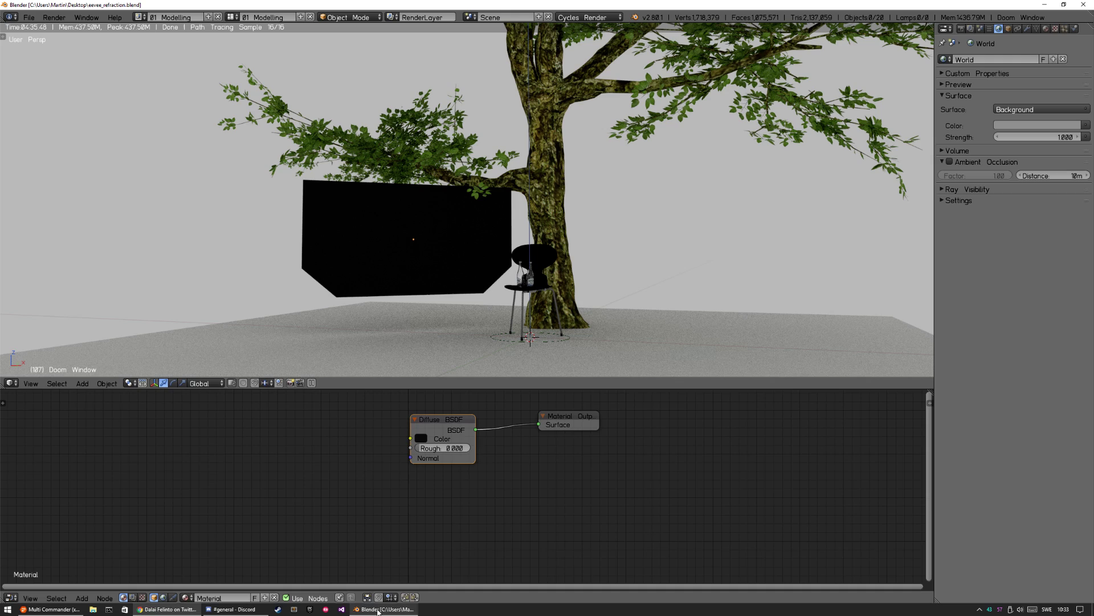
pyautogui.moveTo(572, 205); pyautogui.dragTo(550, 96, button='middle')
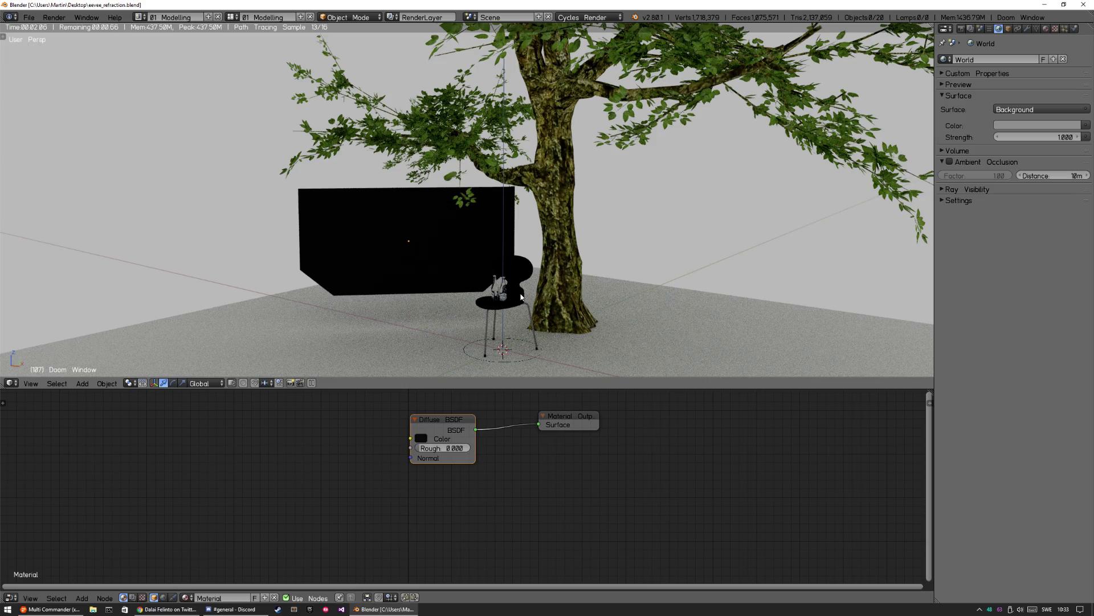
pyautogui.scroll(5, 571, 276)
pyautogui.moveTo(570, 277); pyautogui.dragTo(531, 234, button='middle')
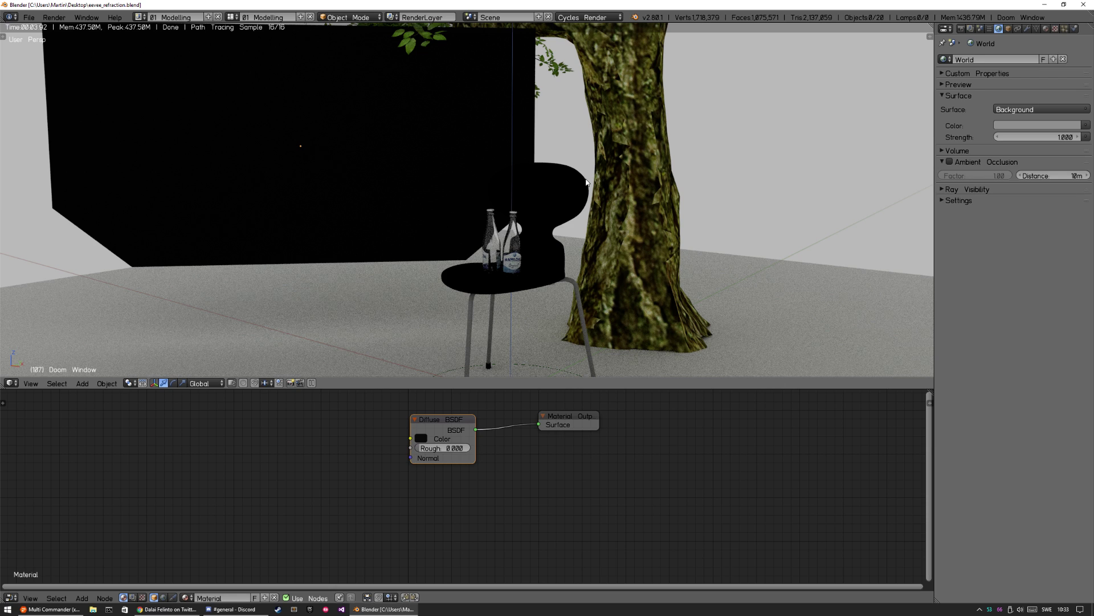
pyautogui.click(170, 609)
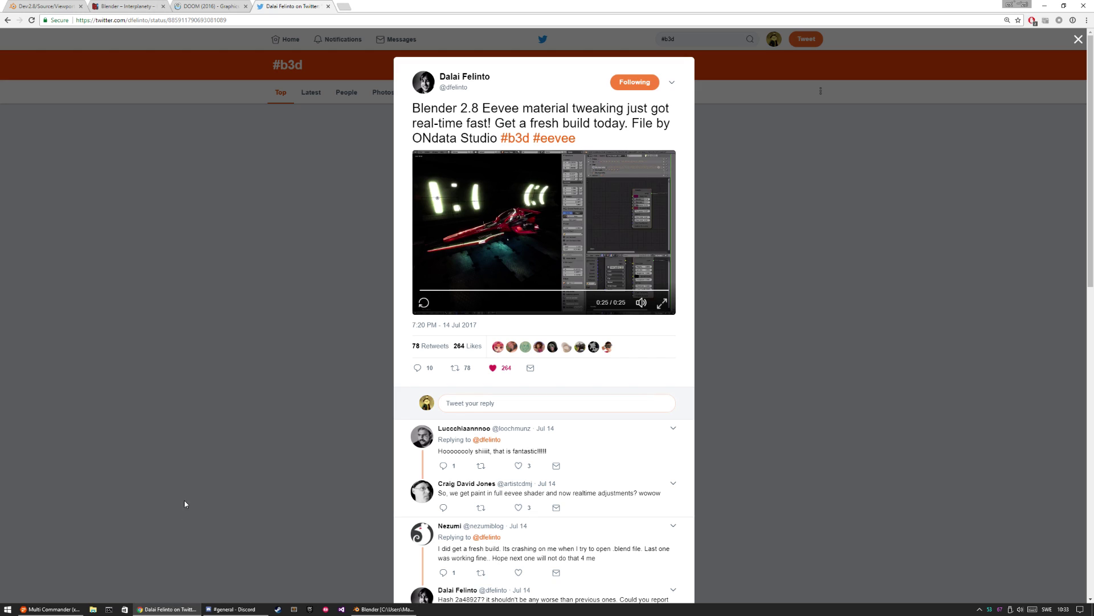
pyautogui.click(383, 609)
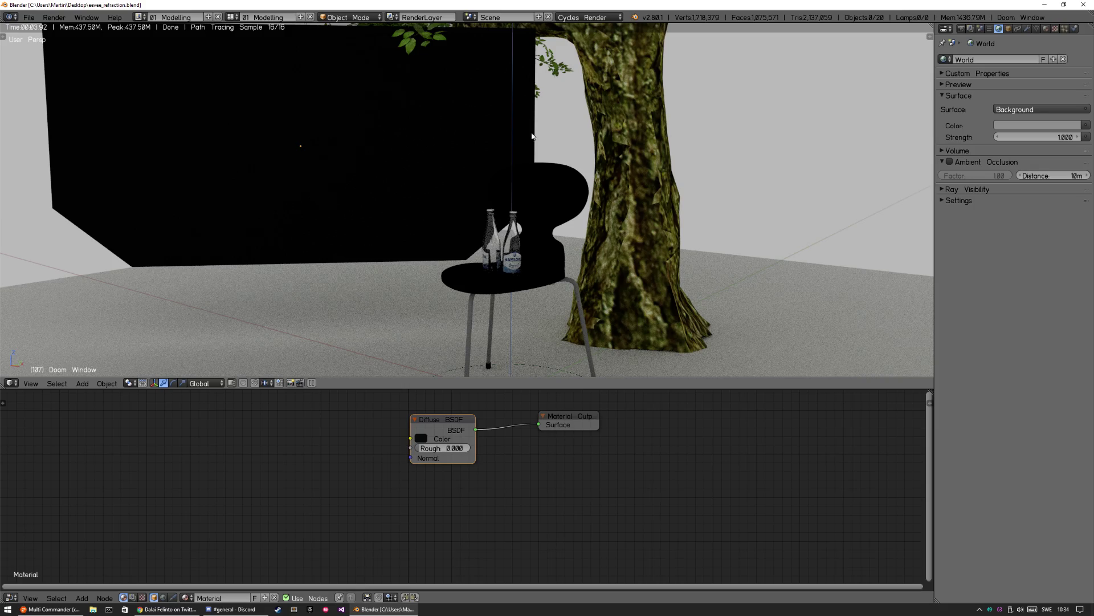
# - Tilt the Blender view up into the canopy and down to the black box, then bring the browser forward
pyautogui.moveTo(566, 160); pyautogui.dragTo(562, 194, button='middle')
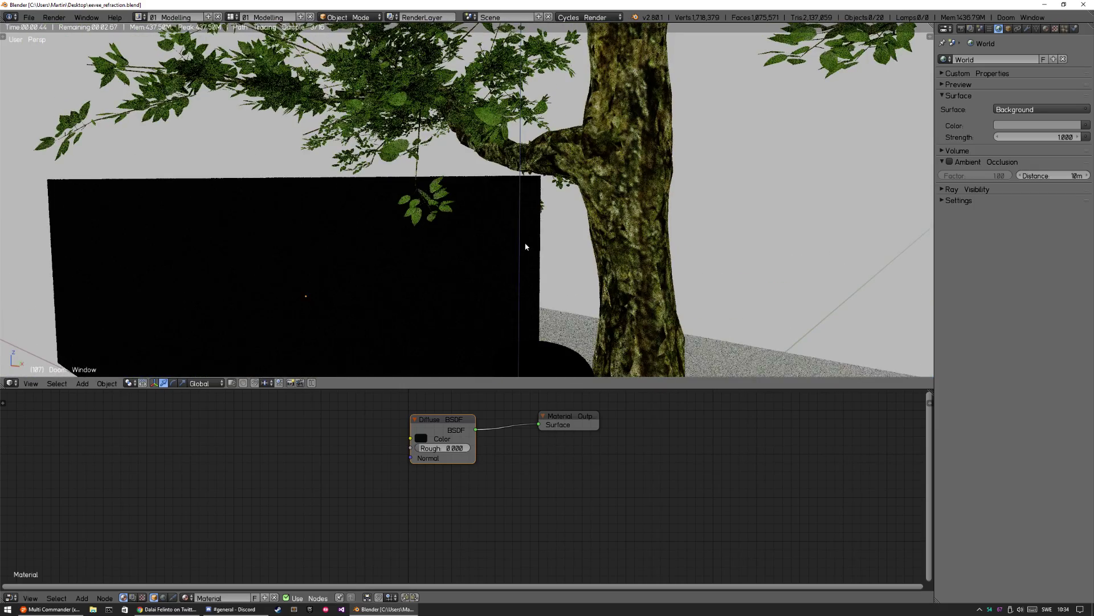
pyautogui.moveTo(520, 308); pyautogui.dragTo(518, 169, button='middle')
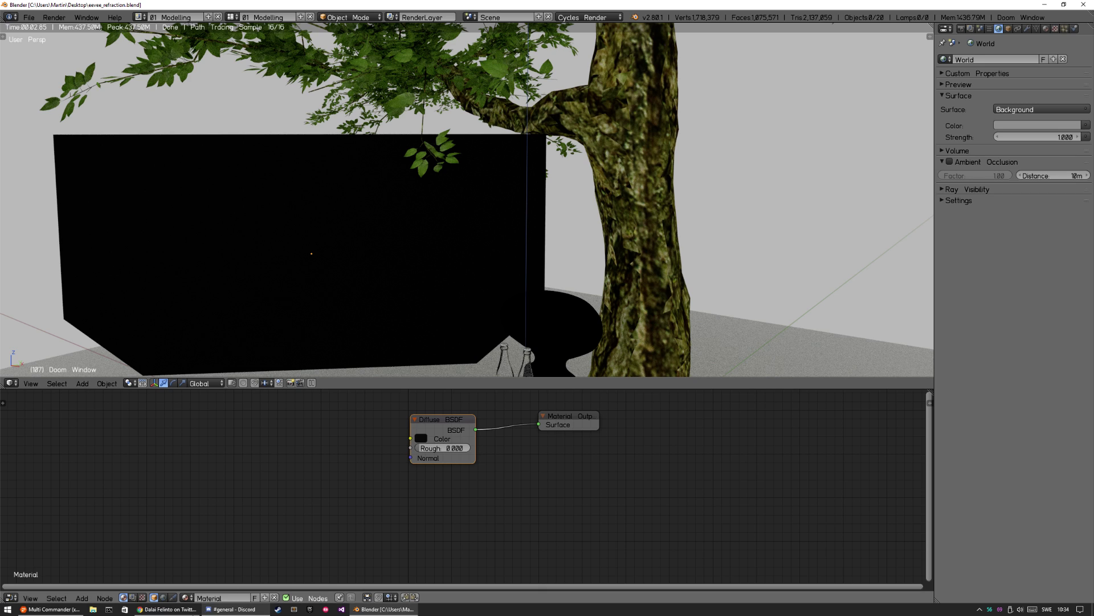
pyautogui.click(167, 609)
# - Go to the DOOM (2016) article tab and scroll to its Bonus Notes section
pyautogui.click(207, 7)
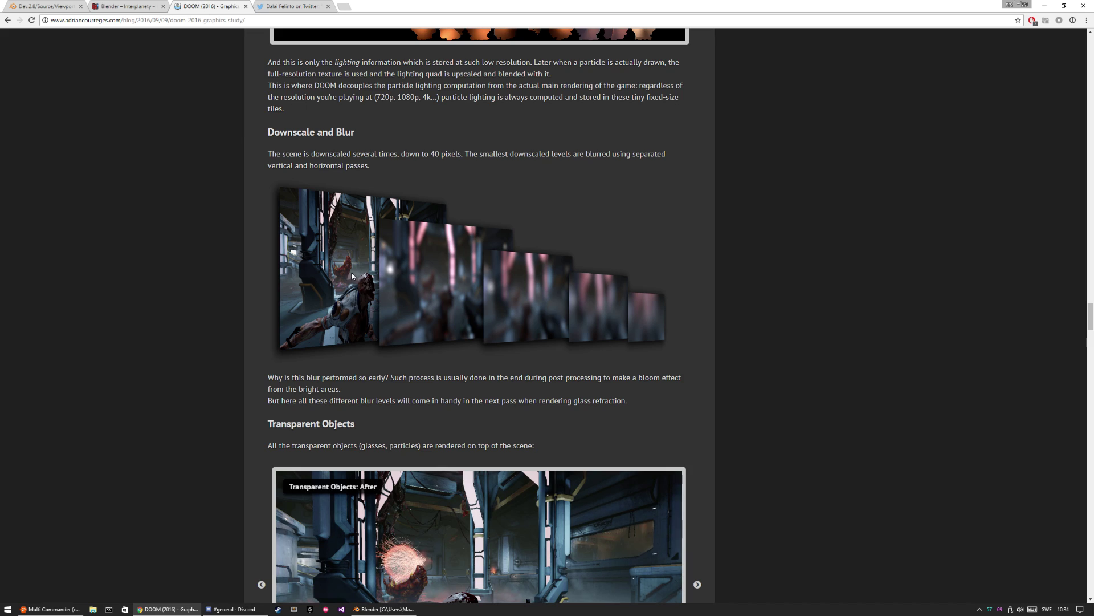
pyautogui.scroll(-6, 433, 259)
pyautogui.scroll(-20, 433, 259)
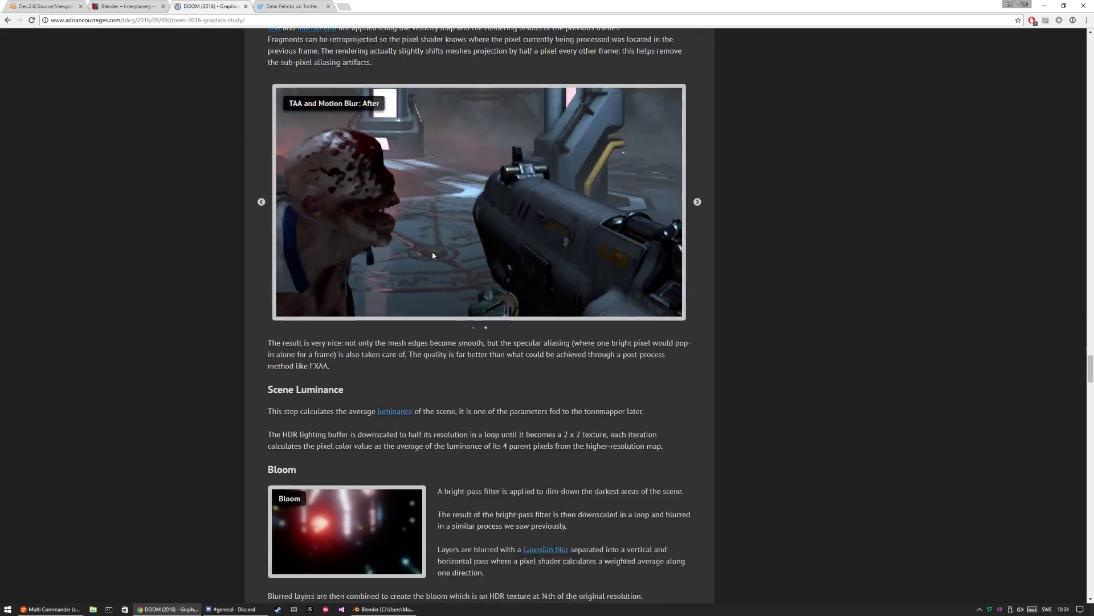
pyautogui.scroll(-7, 420, 250)
pyautogui.scroll(7, 386, 354)
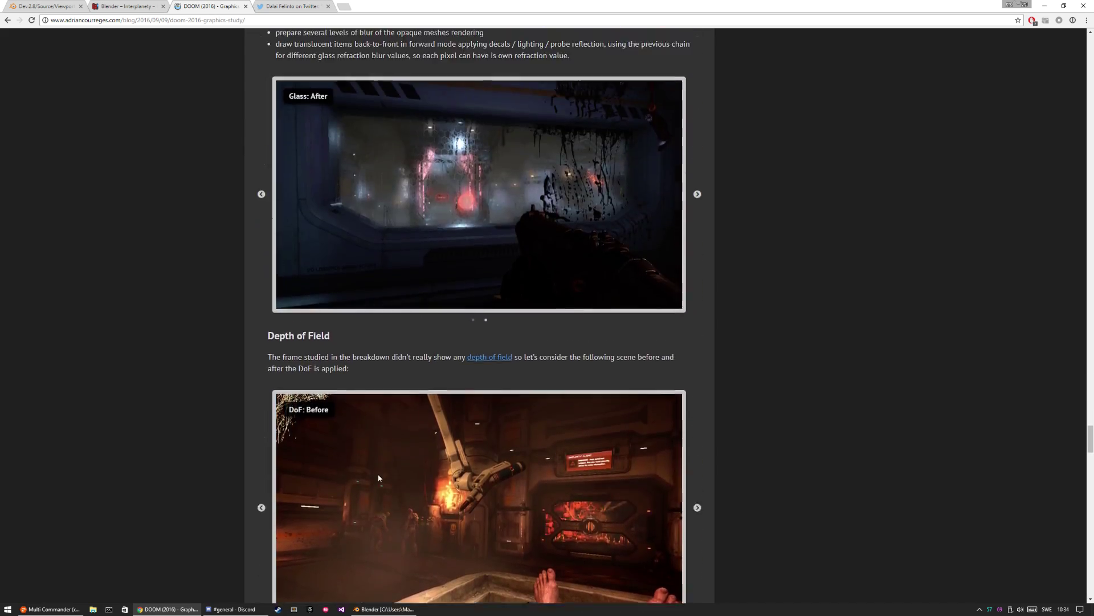
pyautogui.scroll(-13, 379, 477)
pyautogui.scroll(-14, 409, 288)
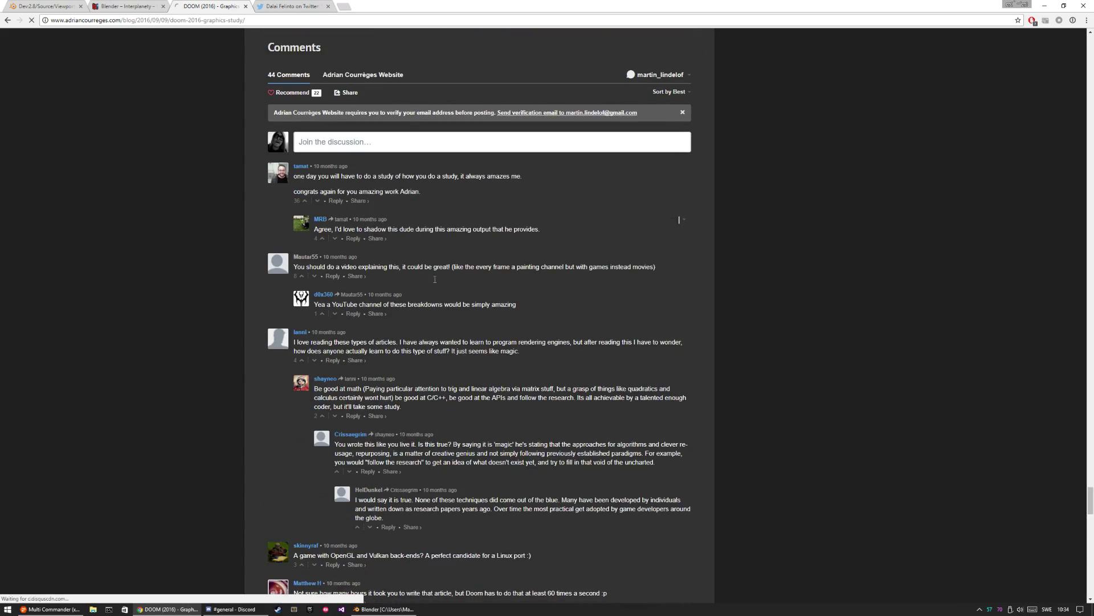
pyautogui.scroll(20, 433, 291)
pyautogui.scroll(2, 397, 439)
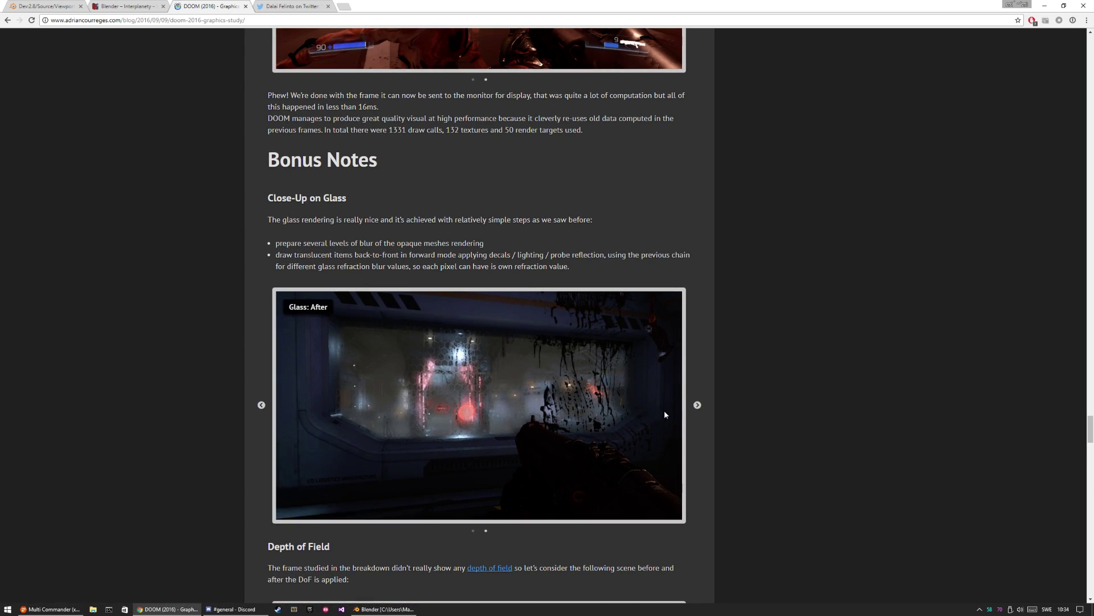
# - Compare the Close-Up on Glass before and after images, then return to Blender
pyautogui.click(697, 405)
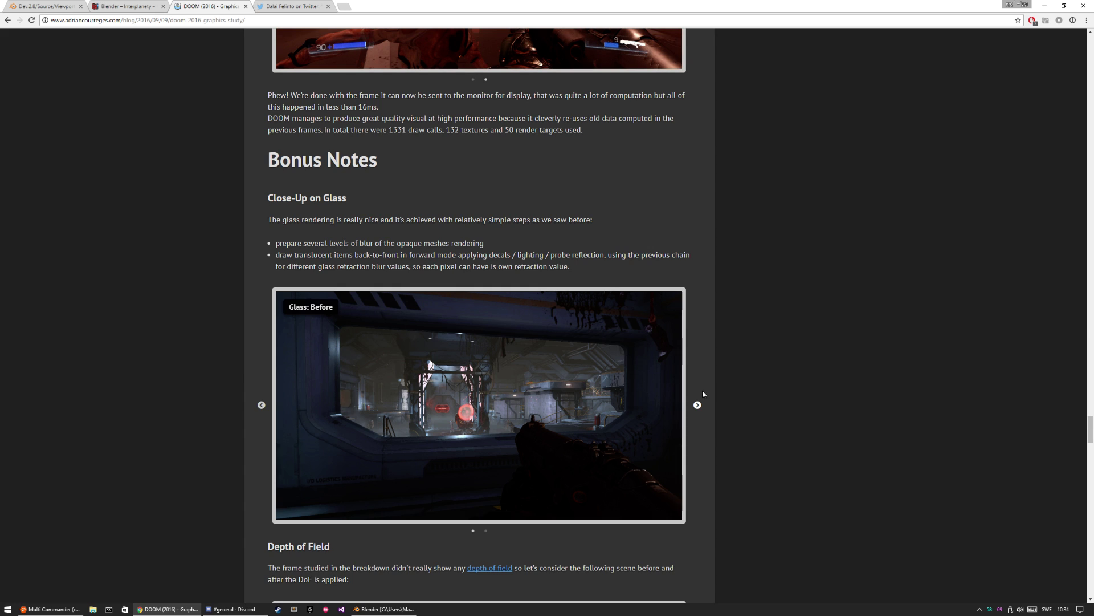
pyautogui.click(697, 405)
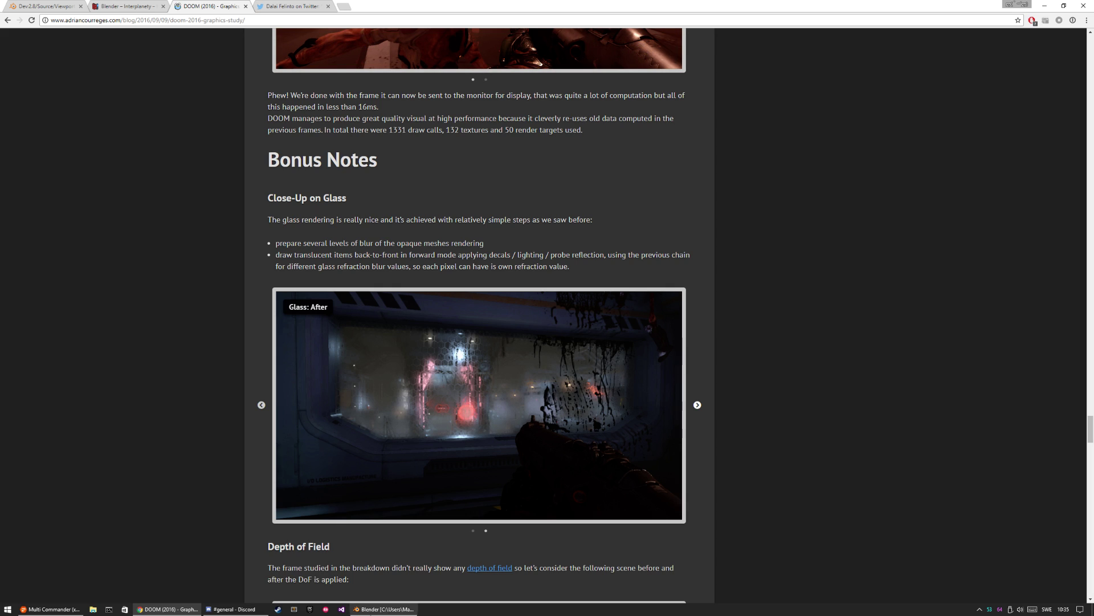
pyautogui.hotkey('alt', 'Tab')
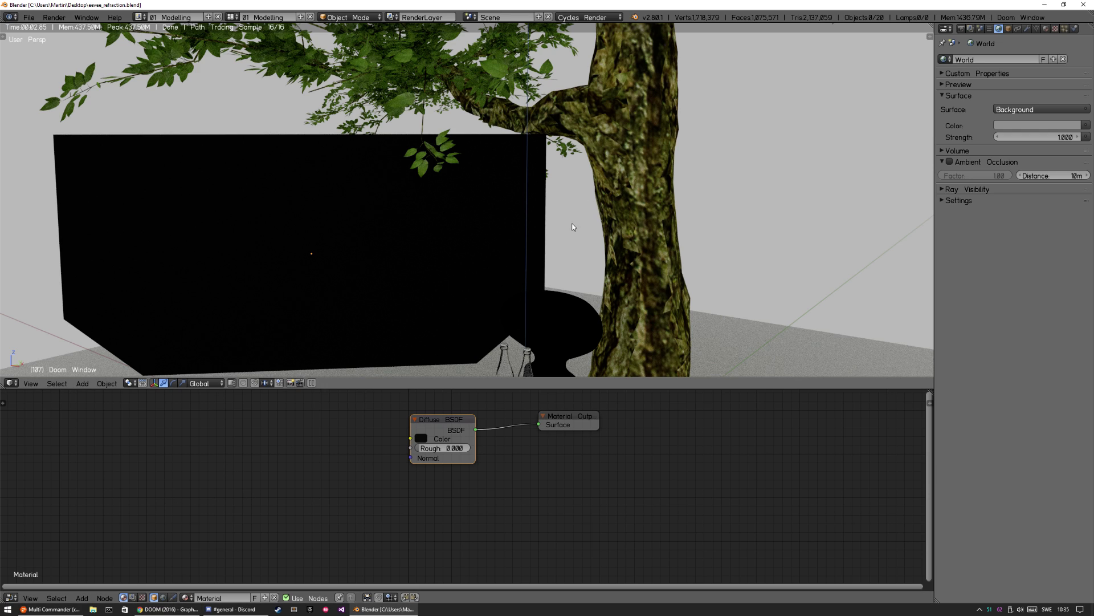
# - Switch the viewport render engine from Cycles to Eevee
pyautogui.keyDown('shift'); pyautogui.moveTo(574, 244); pyautogui.dragTo(499, 81, button='middle'); pyautogui.keyUp('shift')
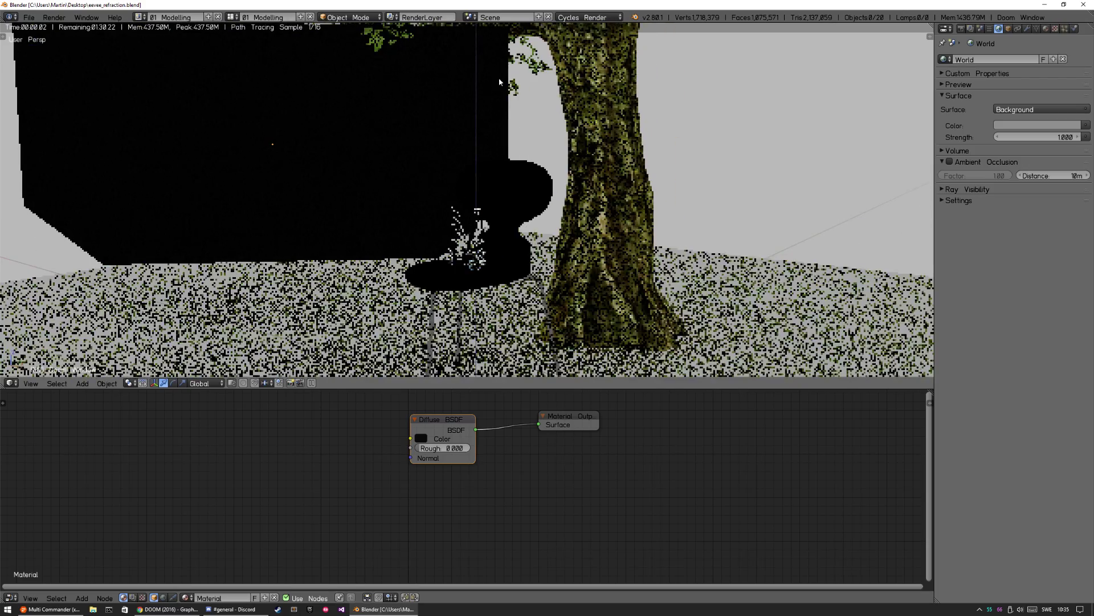
pyautogui.click(590, 17)
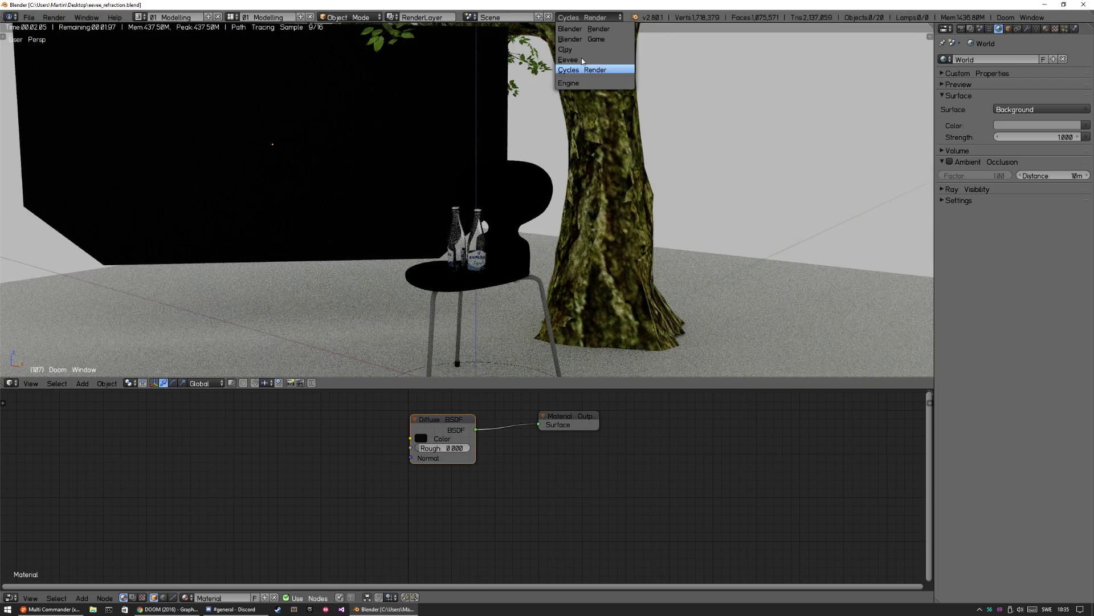
pyautogui.click(578, 60)
# - Select the chair seat and change its Metallic material's base colour to a pale hue
pyautogui.rightClick(529, 191)
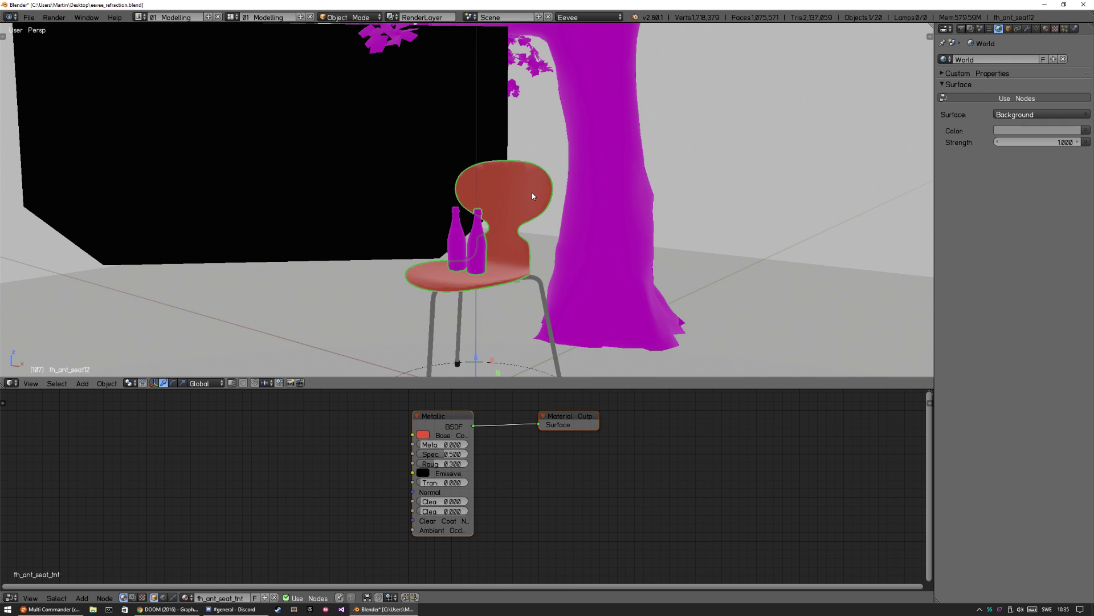
pyautogui.moveTo(532, 193); pyautogui.dragTo(552, 220, button='middle')
pyautogui.scroll(5, 612, 237)
pyautogui.scroll(3, 612, 238)
pyautogui.click(423, 435)
pyautogui.moveTo(442, 374); pyautogui.dragTo(451, 333)
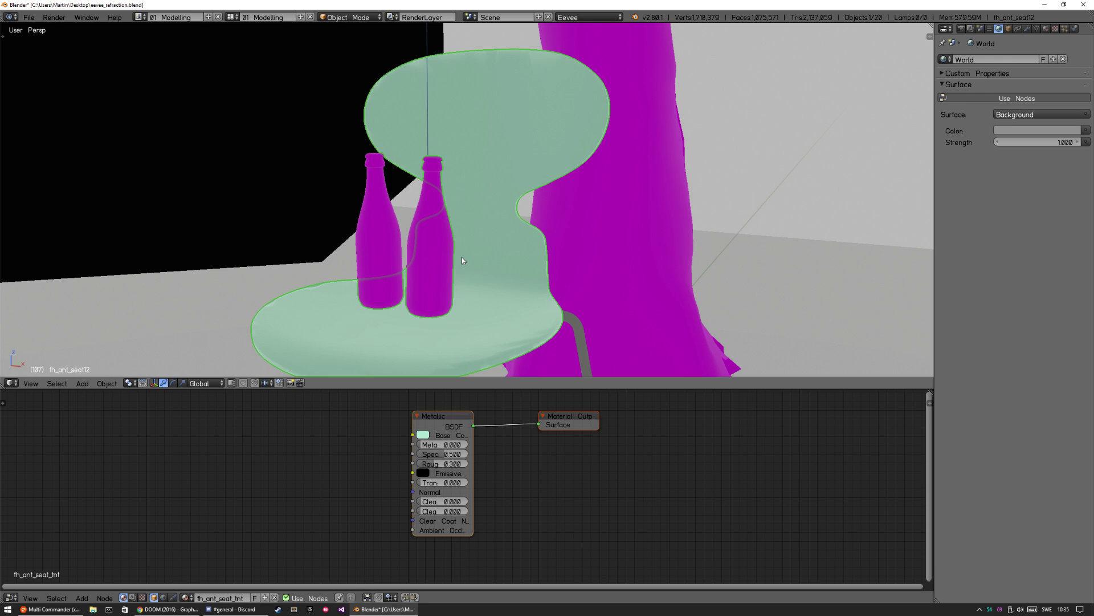
pyautogui.click(423, 434)
# - Recolour the chair seat to dark red, ending with Specular at 0.308
pyautogui.moveTo(466, 363)
pyautogui.mouseDown()
pyautogui.moveTo(442, 327)
pyautogui.moveTo(474, 333)
pyautogui.moveTo(469, 350)
pyautogui.moveTo(432, 327)
pyautogui.moveTo(442, 356)
pyautogui.moveTo(469, 321)
pyautogui.moveTo(425, 334)
pyautogui.moveTo(476, 333)
pyautogui.moveTo(439, 341)
pyautogui.moveTo(463, 358)
pyautogui.moveTo(448, 357)
pyautogui.moveTo(440, 330)
pyautogui.moveTo(465, 333)
pyautogui.moveTo(462, 353)
pyautogui.moveTo(463, 314)
pyautogui.moveTo(460, 348)
pyautogui.mouseUp()
pyautogui.moveTo(440, 453); pyautogui.dragTo(443, 453)
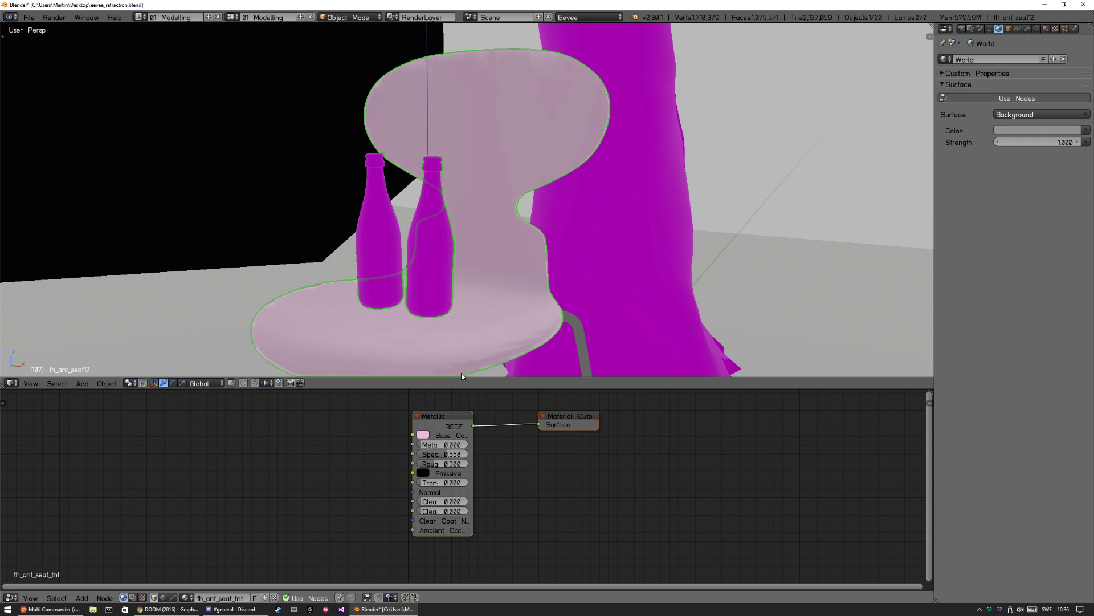
pyautogui.click(423, 434)
pyautogui.moveTo(462, 334)
pyautogui.mouseDown()
pyautogui.moveTo(460, 362)
pyautogui.moveTo(493, 357)
pyautogui.mouseUp()
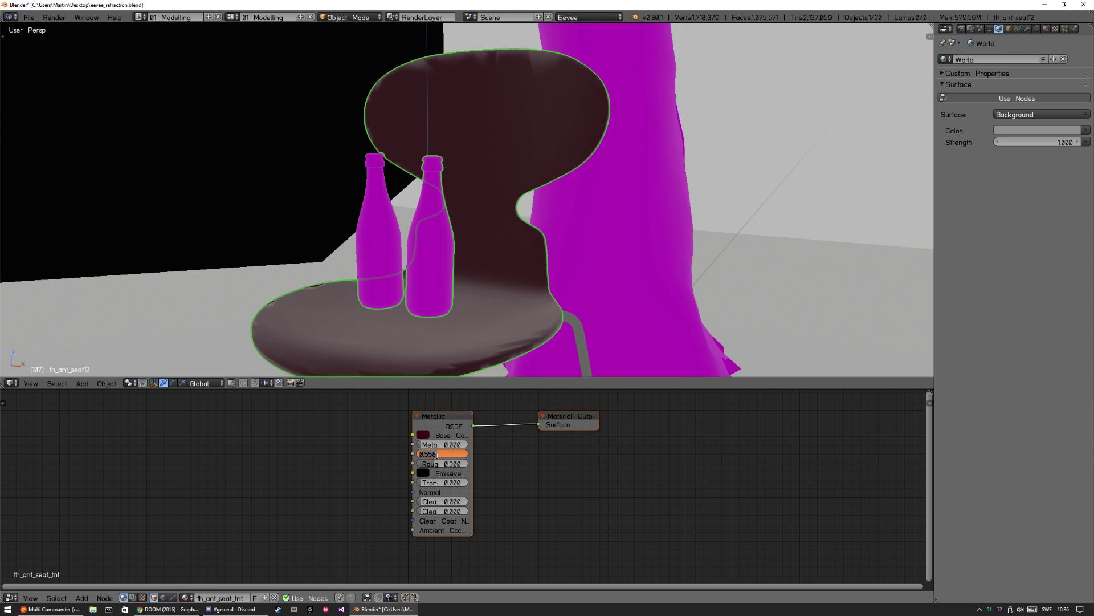
pyautogui.moveTo(456, 454)
pyautogui.mouseDown()
pyautogui.moveTo(425, 453)
pyautogui.moveTo(435, 460)
pyautogui.mouseUp()
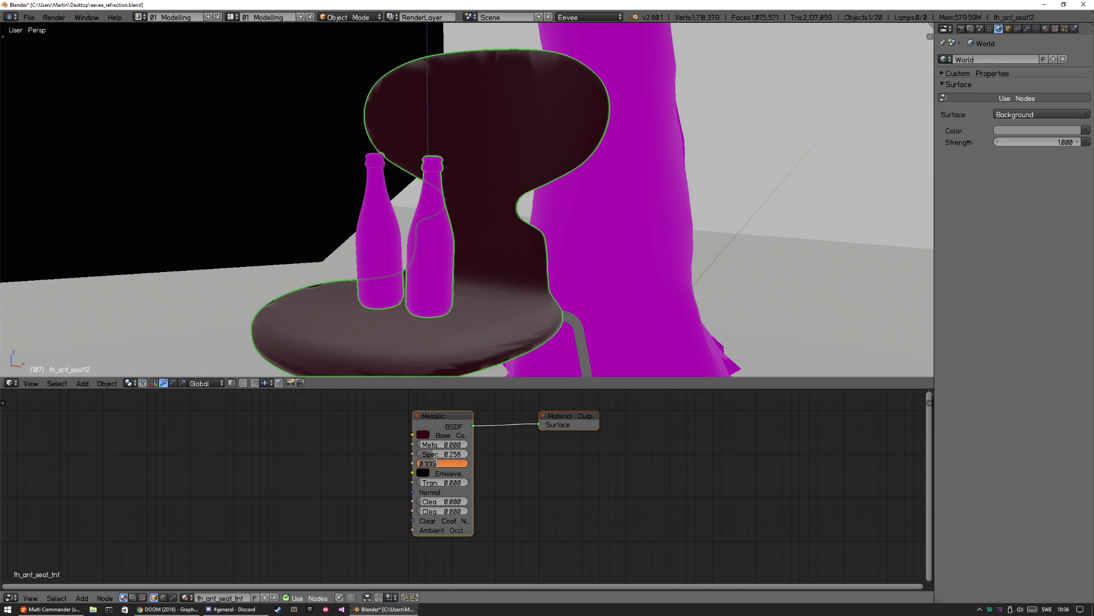
# - Set the seat material's Roughness to 0.300, keep Specular unchanged, then return to the DOOM article
pyautogui.write('3')
pyautogui.click(442, 459)
pyautogui.press('Escape')
pyautogui.scroll(-3, 553, 228)
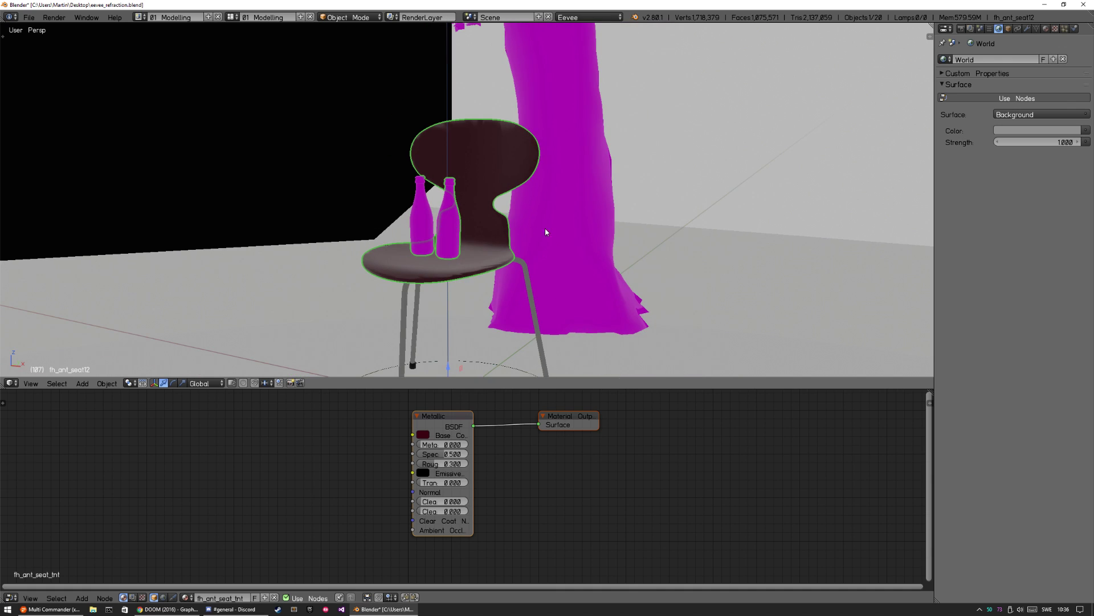
pyautogui.moveTo(506, 232)
pyautogui.mouseDown(button='middle')
pyautogui.moveTo(567, 230)
pyautogui.moveTo(576, 214)
pyautogui.moveTo(570, 259)
pyautogui.moveTo(518, 238)
pyautogui.mouseUp(button='middle')
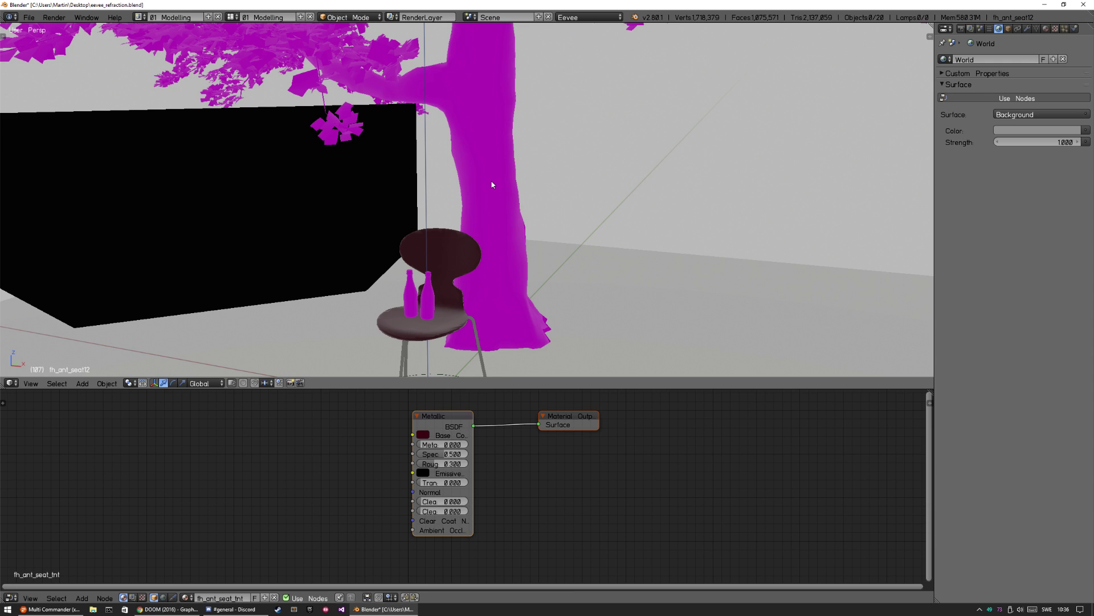
pyautogui.hotkey('alt', 'Tab')
# - Scroll up and down through the DOOM article to reach the Clustered-Forward-Rendering section
pyautogui.scroll(10, 504, 167)
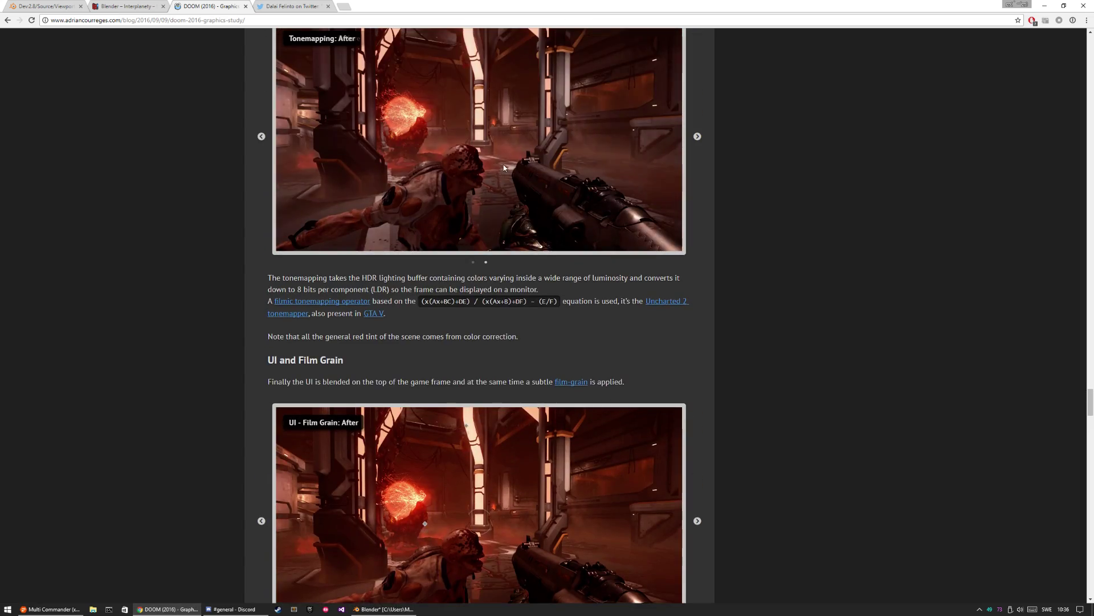
pyautogui.scroll(20, 504, 167)
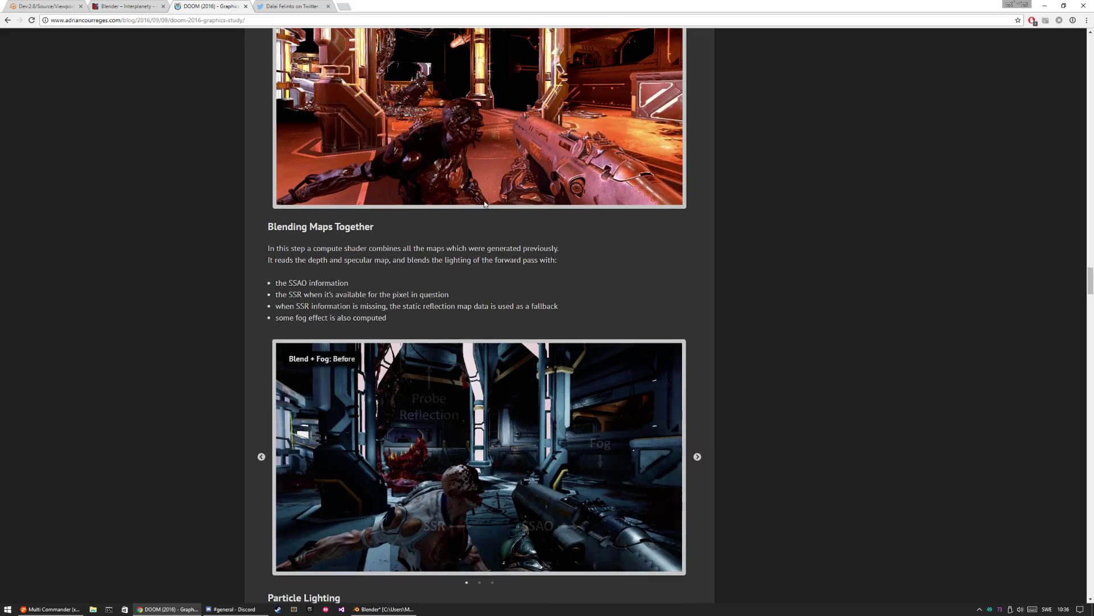
pyautogui.scroll(10, 488, 228)
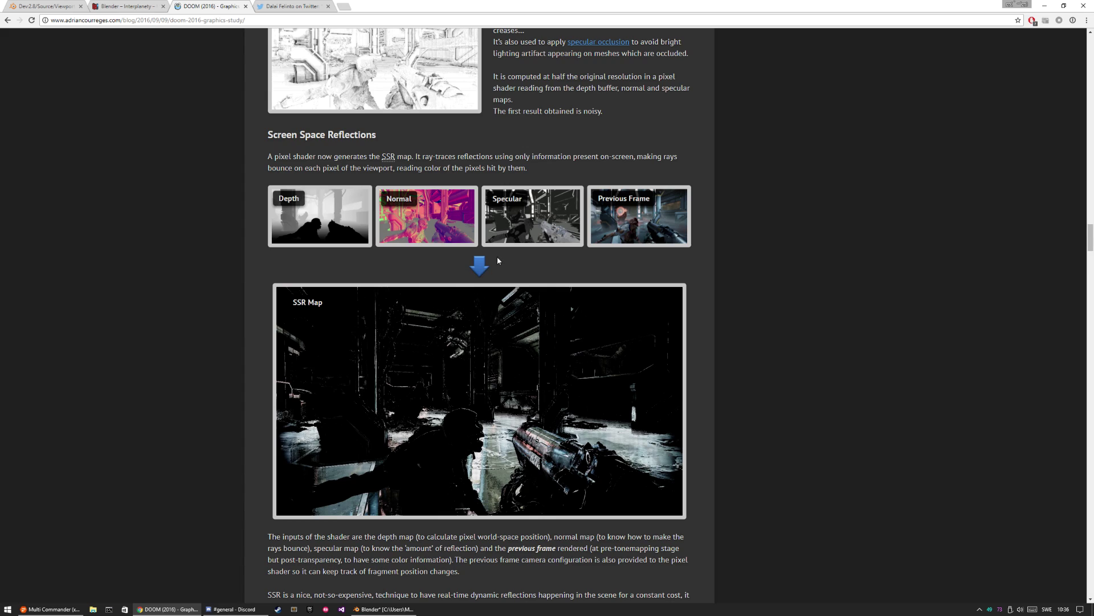
pyautogui.scroll(6, 497, 261)
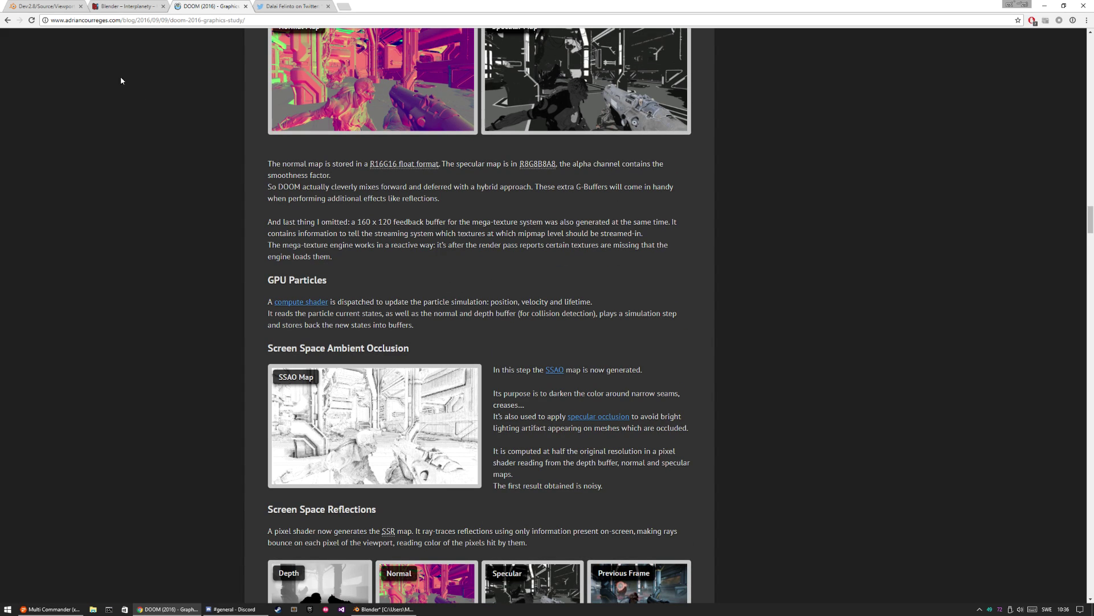
pyautogui.scroll(1, 505, 245)
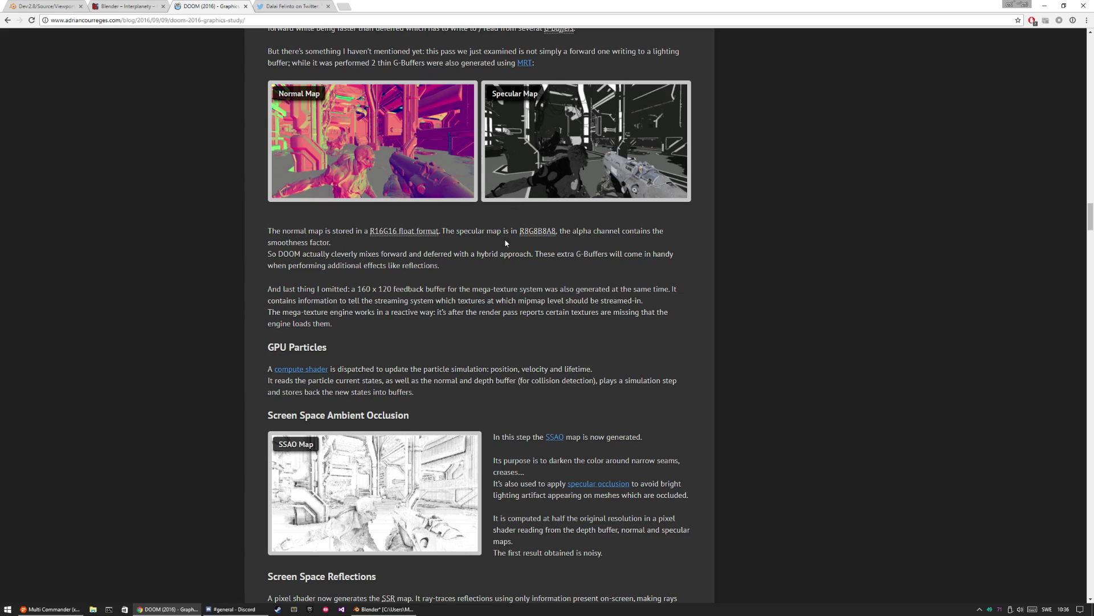
pyautogui.scroll(12, 505, 242)
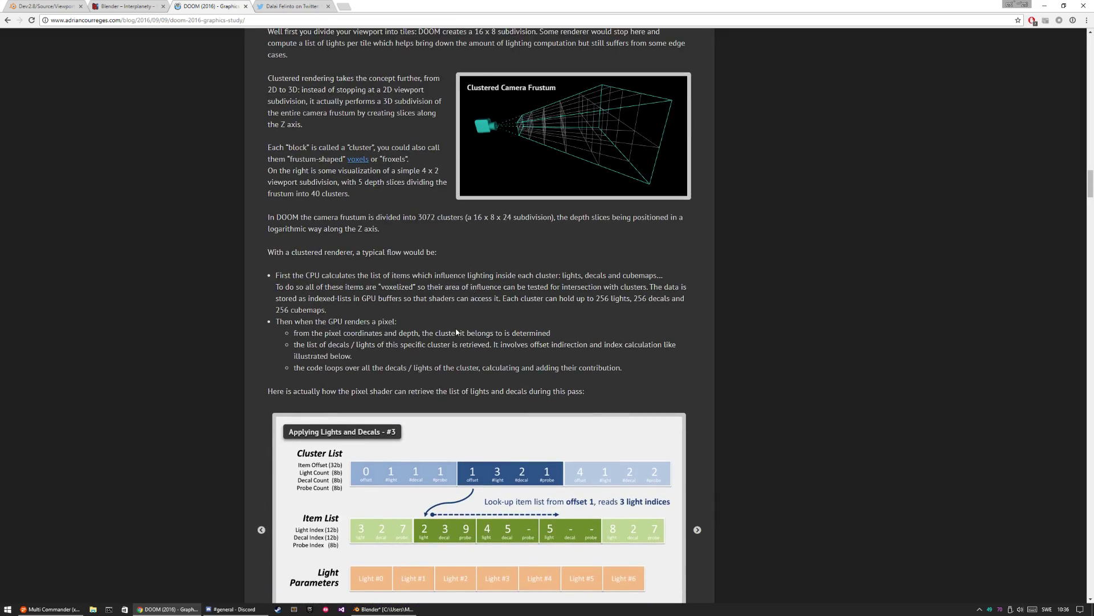
pyautogui.scroll(20, 457, 332)
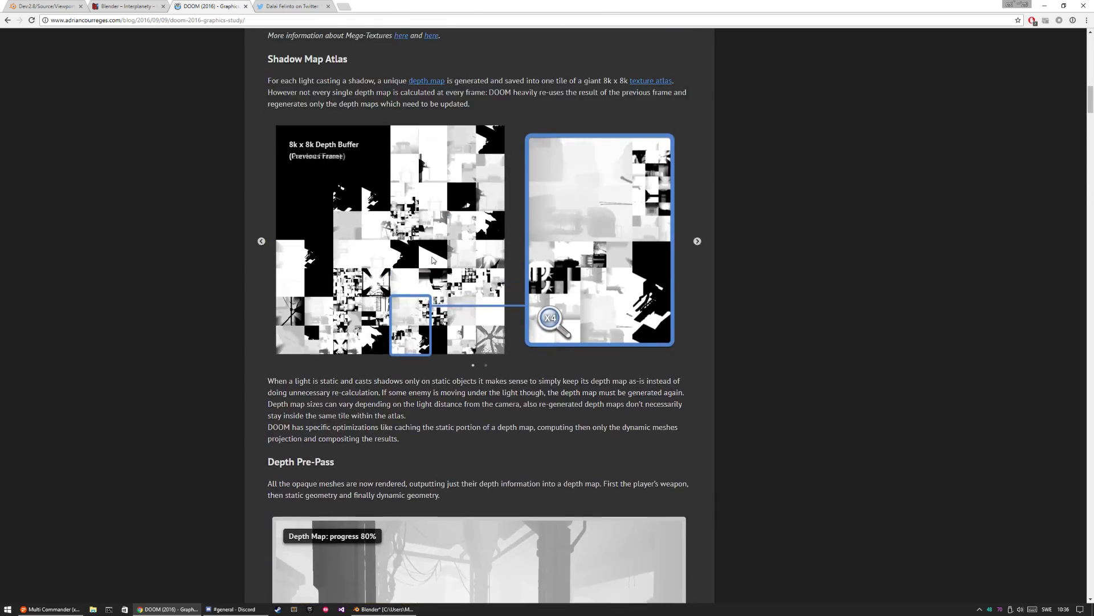
pyautogui.scroll(20, 432, 260)
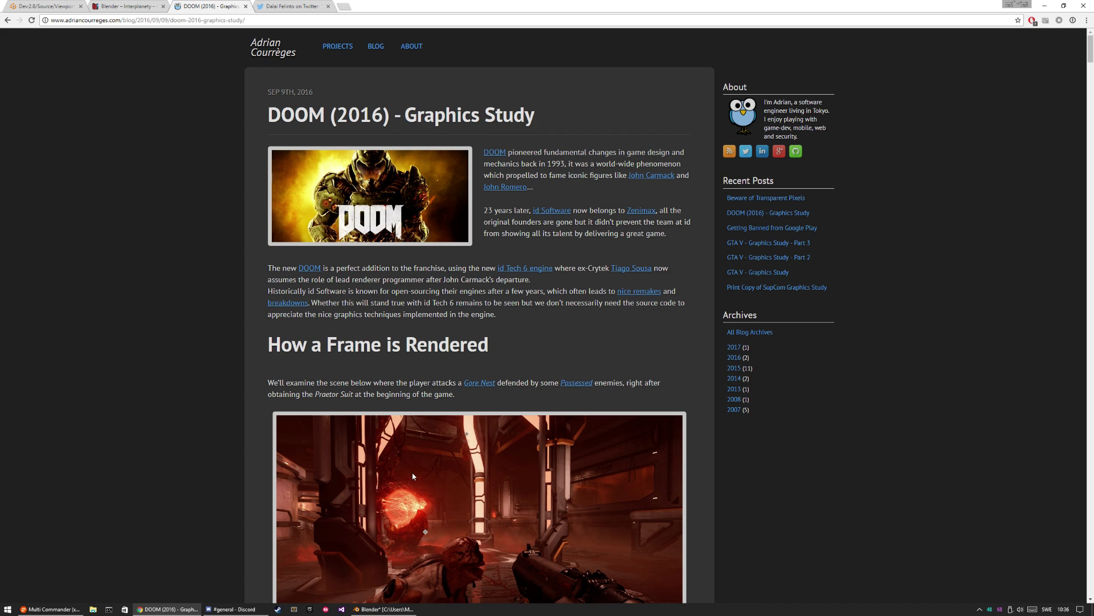
pyautogui.scroll(-5, 411, 439)
pyautogui.scroll(2, 409, 391)
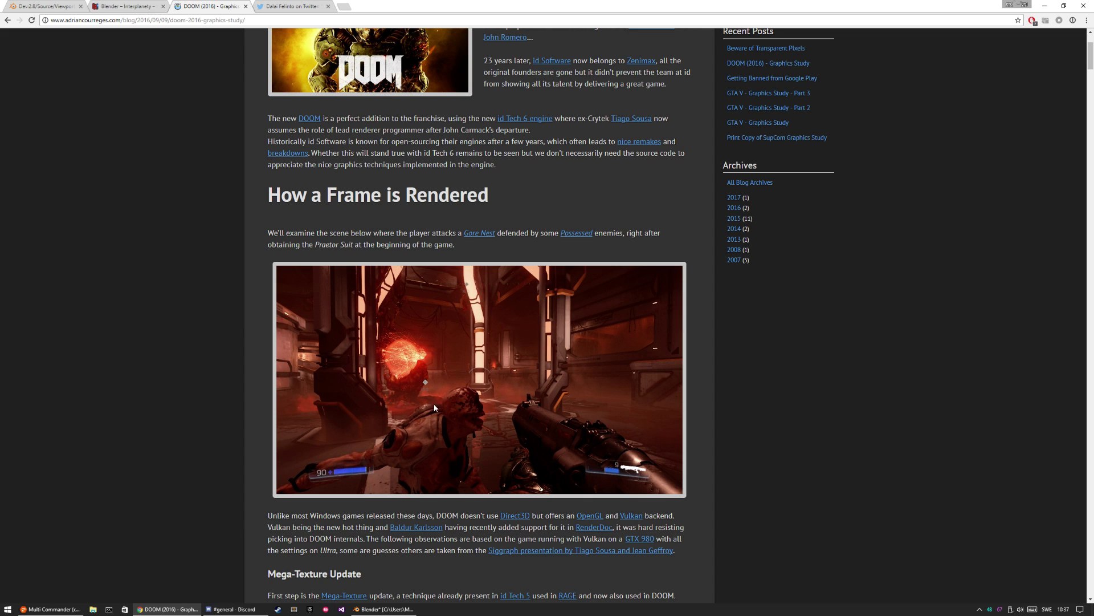
pyautogui.scroll(-3, 445, 370)
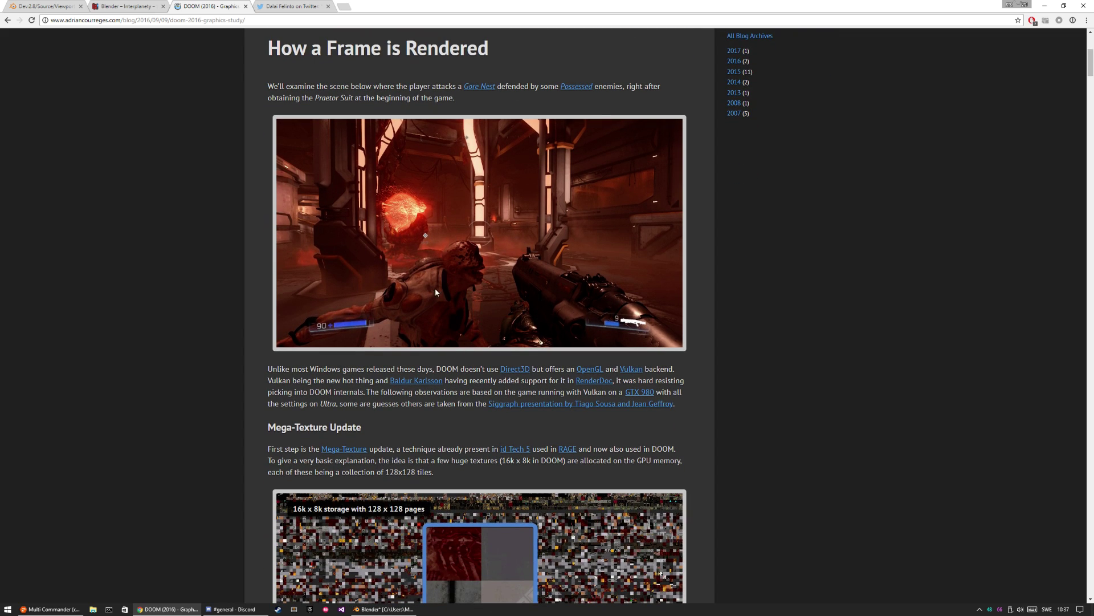
pyautogui.scroll(1, 477, 283)
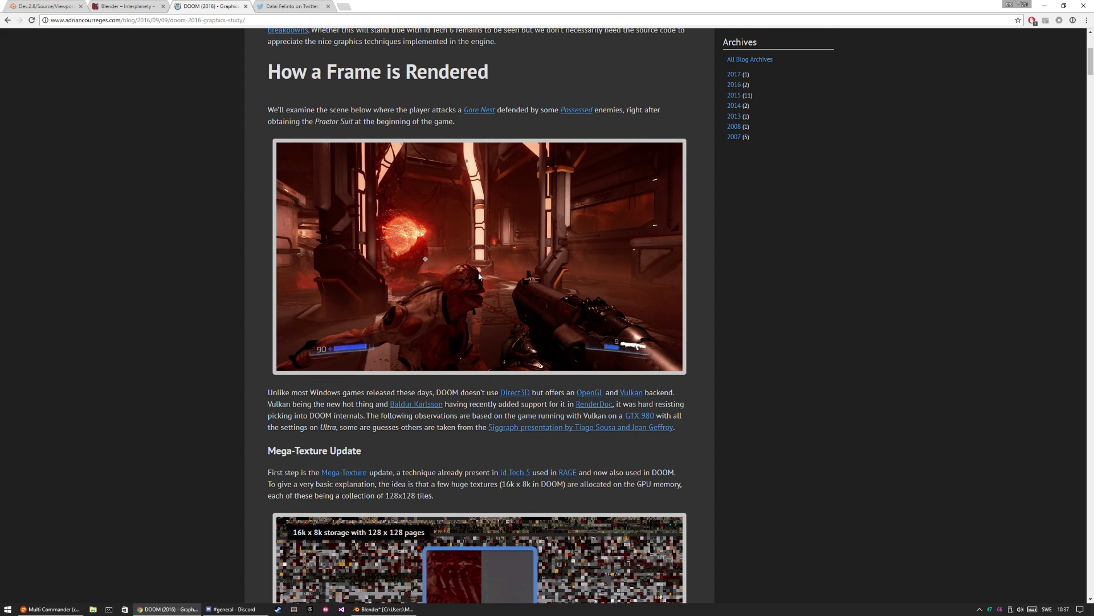
pyautogui.scroll(3, 479, 277)
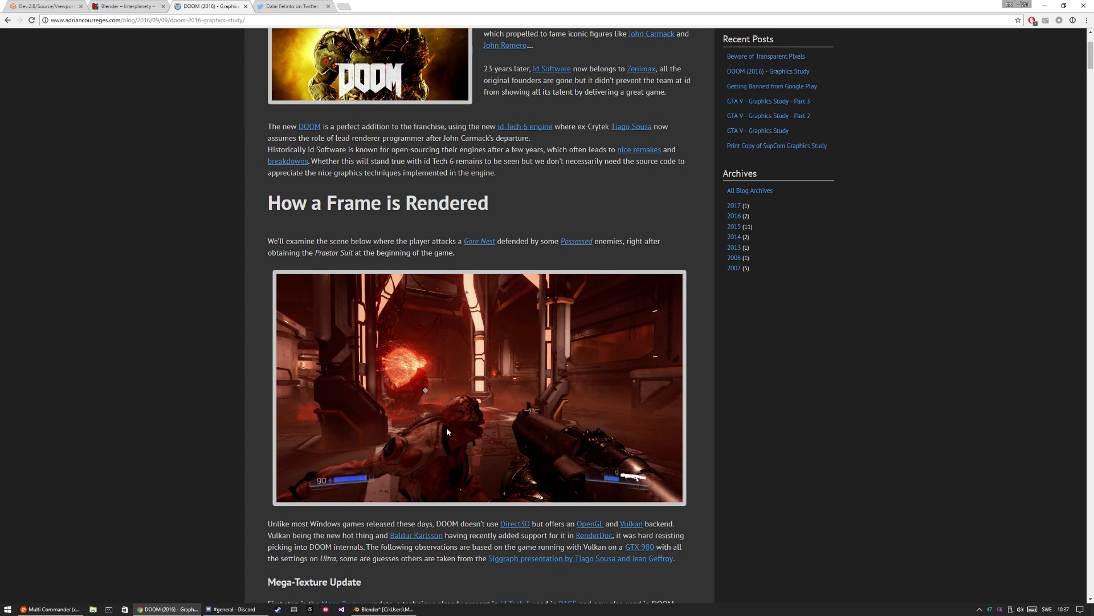
pyautogui.scroll(-8, 450, 410)
pyautogui.scroll(-2, 466, 376)
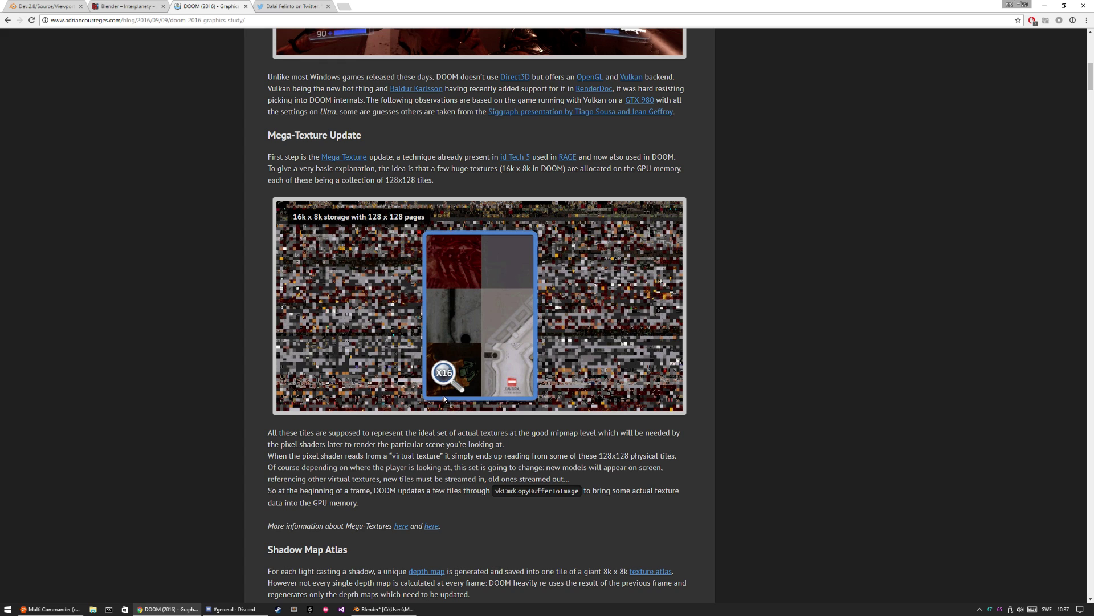
pyautogui.scroll(-5, 420, 482)
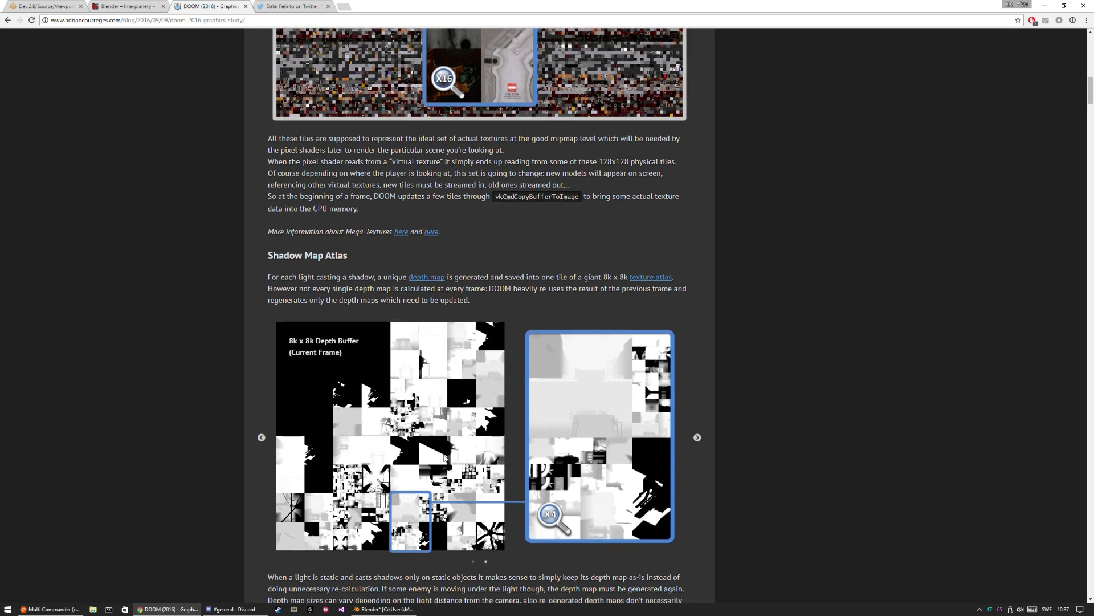
pyautogui.scroll(-9, 445, 458)
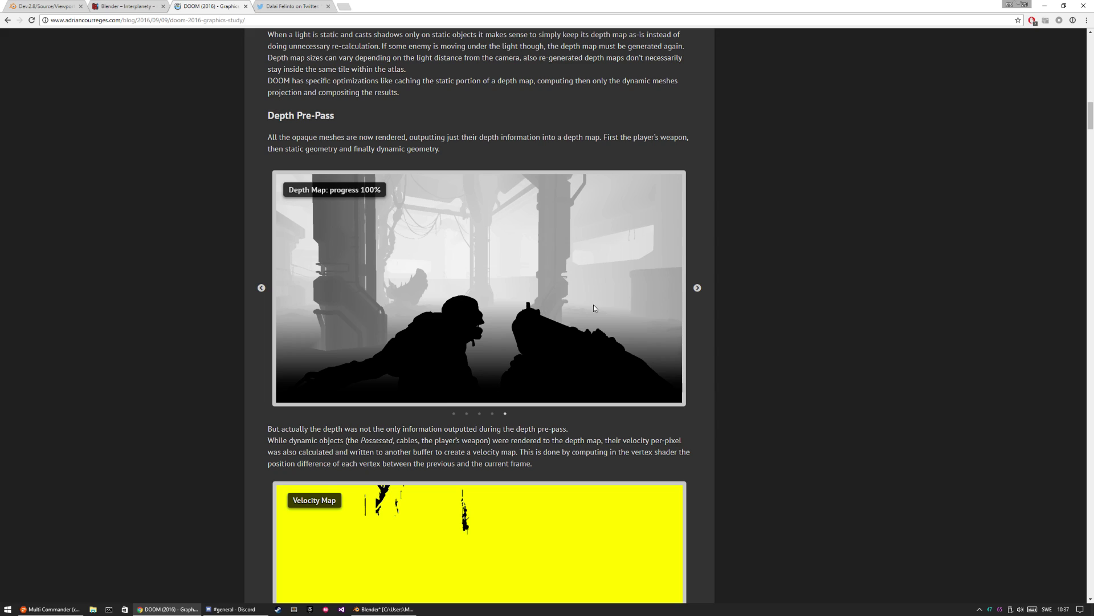
pyautogui.scroll(8, 433, 365)
pyautogui.scroll(13, 426, 353)
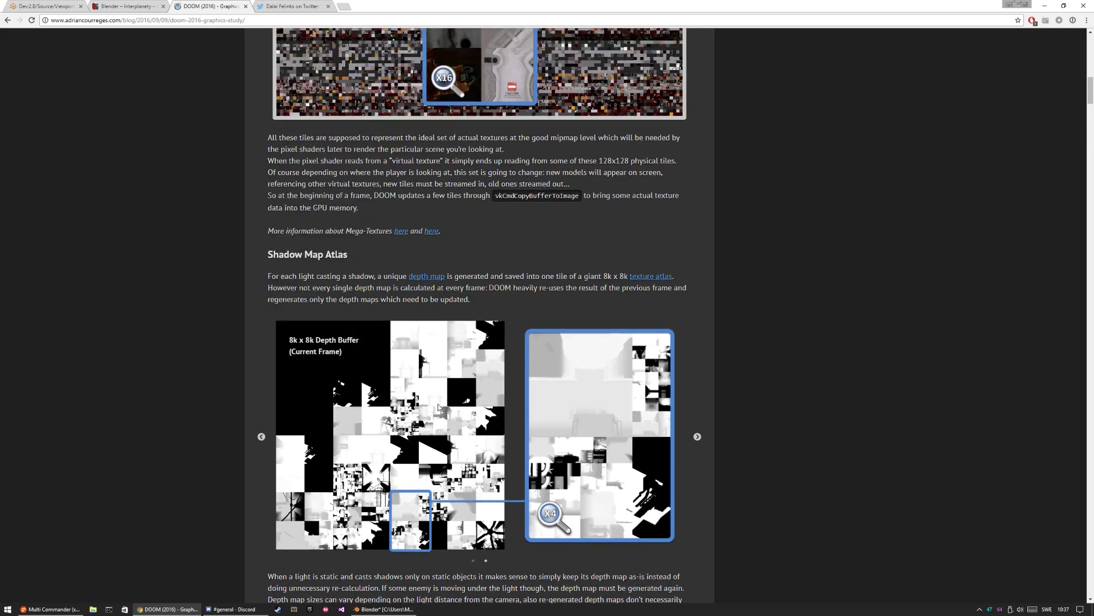
pyautogui.scroll(-20, 437, 460)
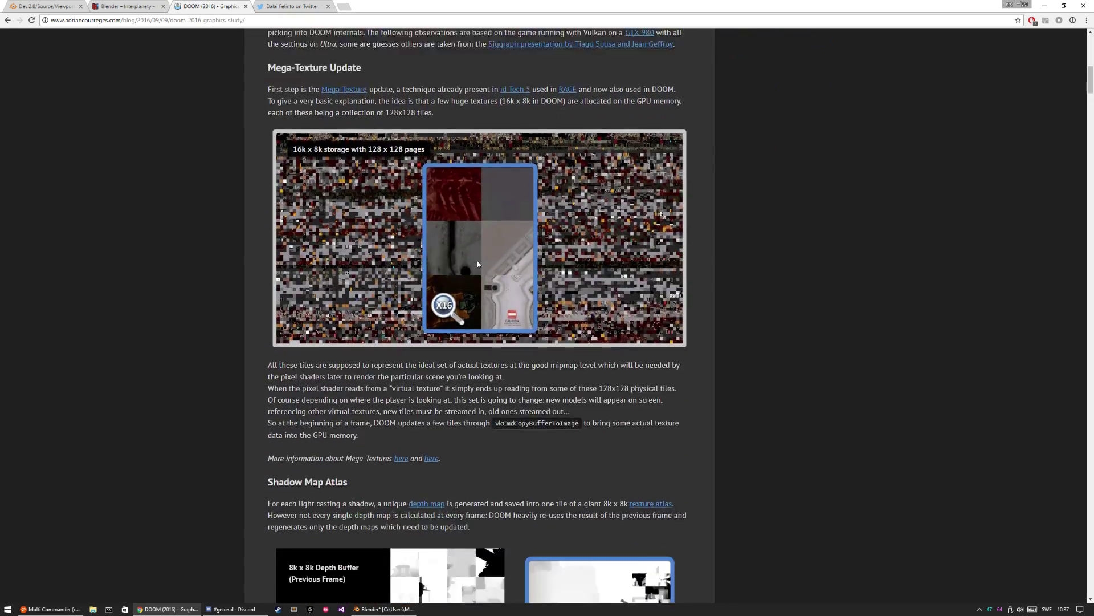
pyautogui.scroll(-5, 454, 394)
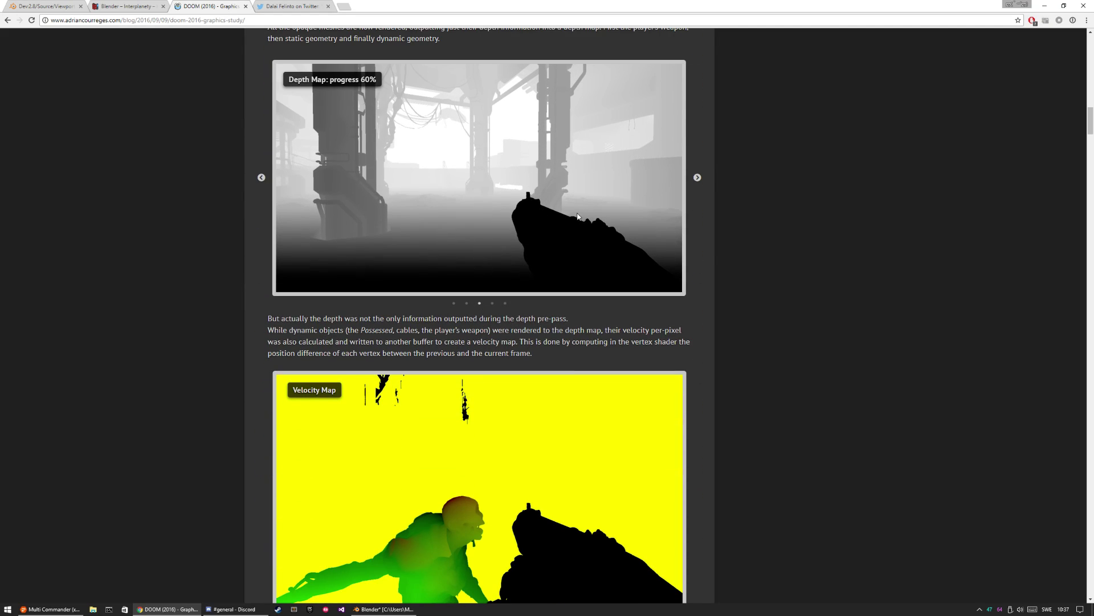
pyautogui.scroll(-7, 486, 353)
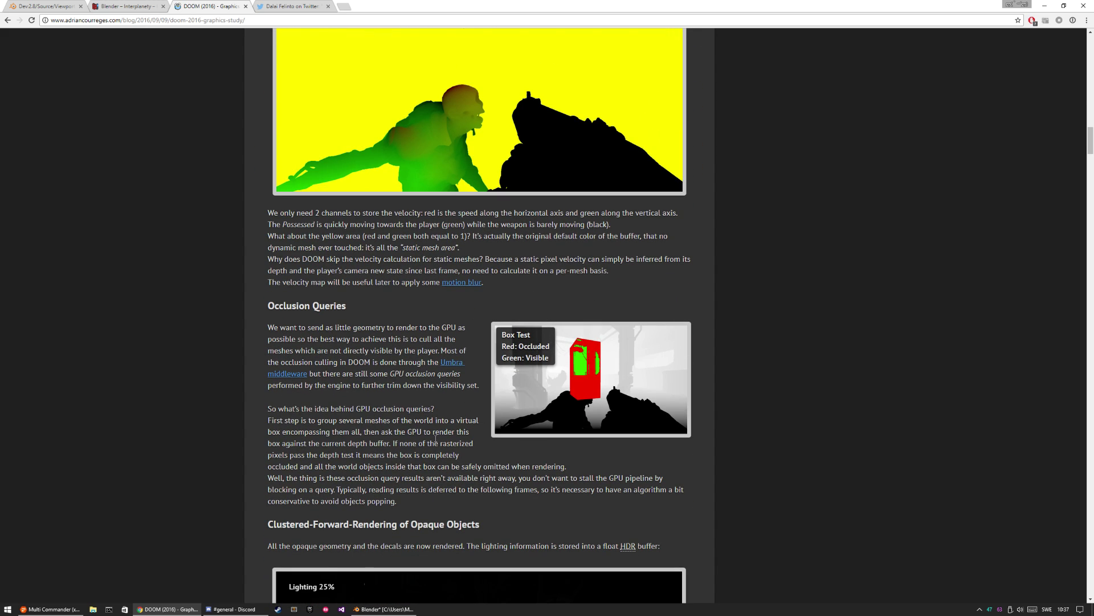
pyautogui.scroll(-4, 445, 433)
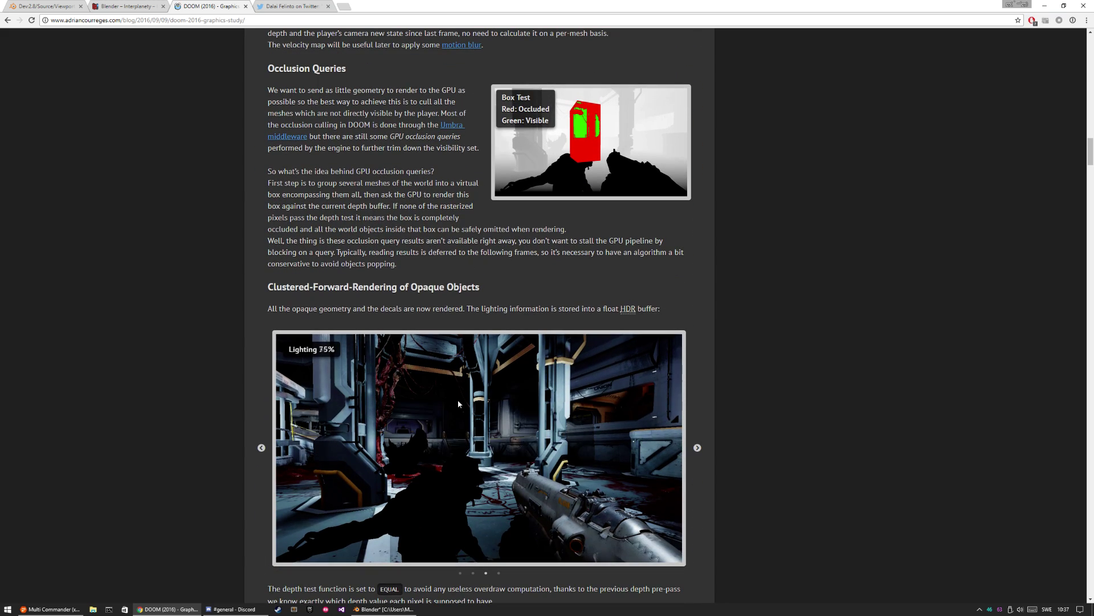
# - Highlight the Clustered-Forward-Rendering heading and read down to the Clustered Camera Frustum figure
pyautogui.moveTo(274, 286); pyautogui.dragTo(405, 287)
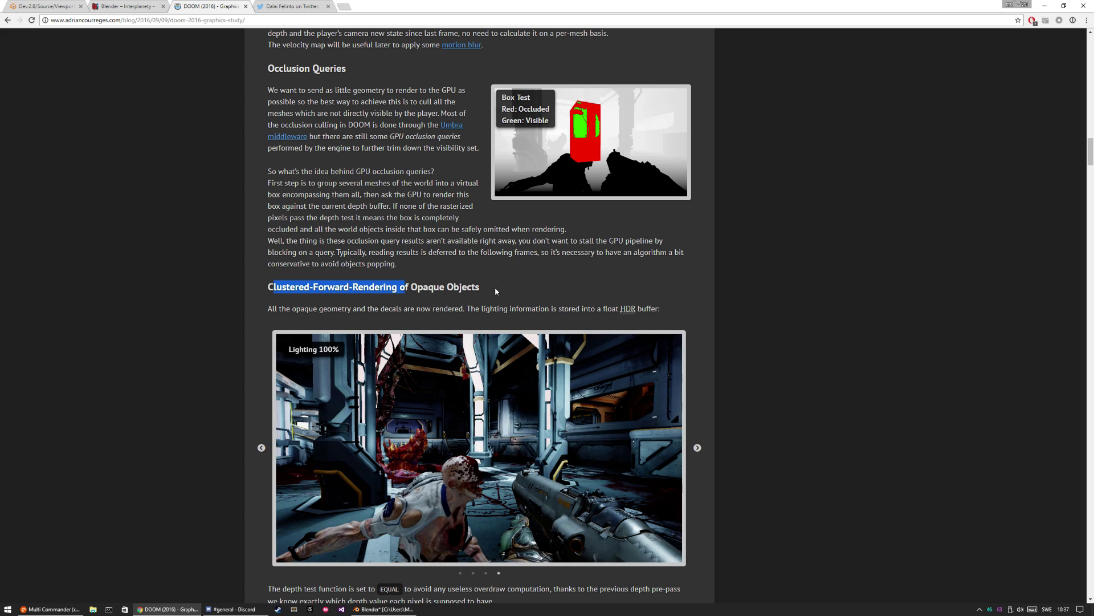
pyautogui.scroll(-2, 453, 443)
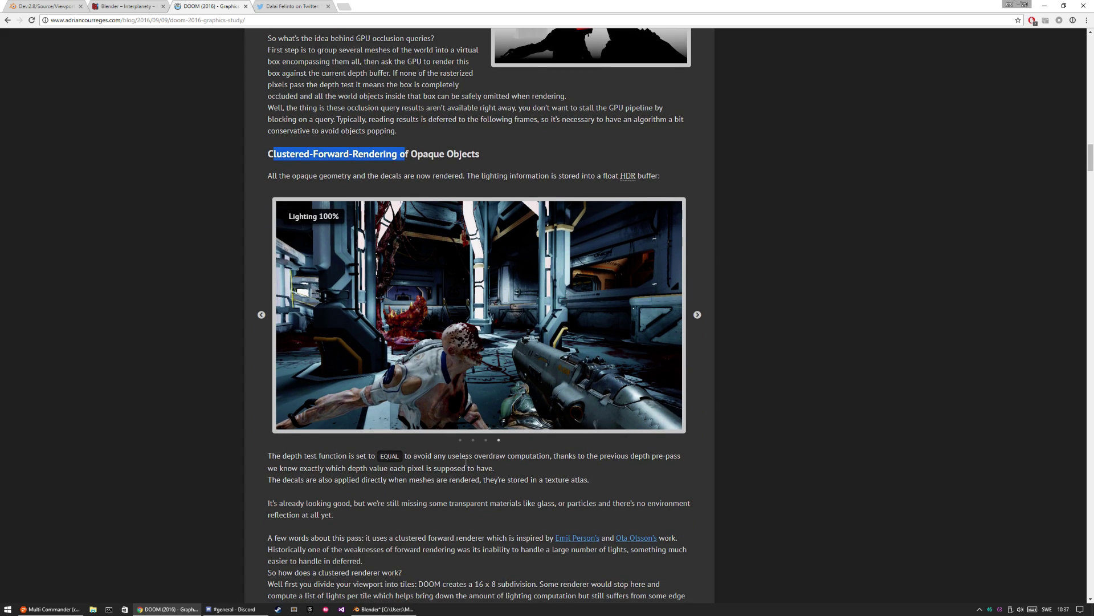
pyautogui.scroll(-6, 465, 461)
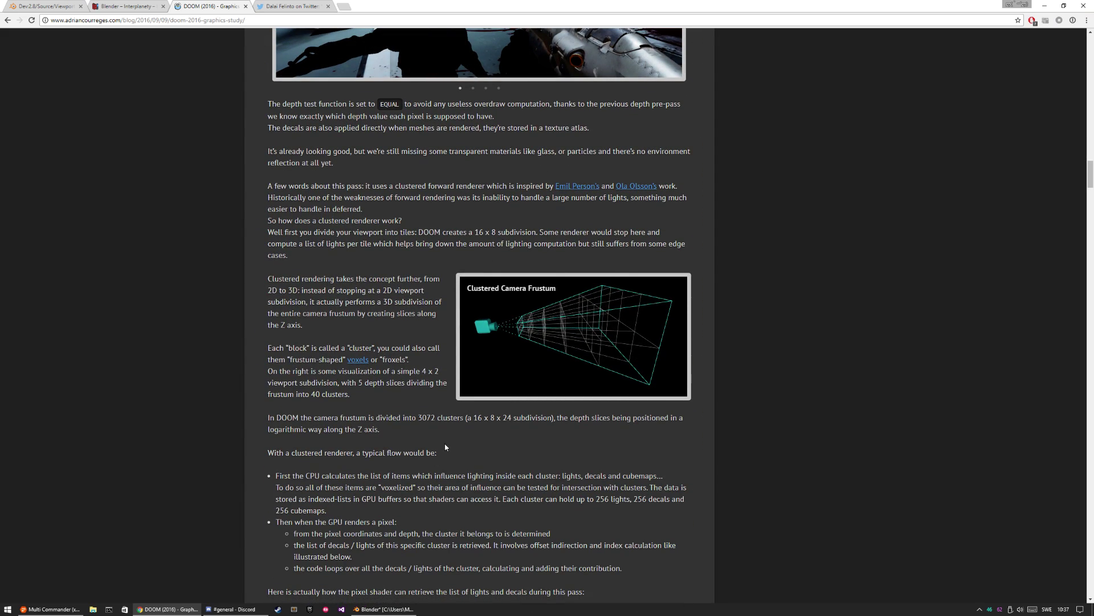
pyautogui.scroll(-1, 446, 447)
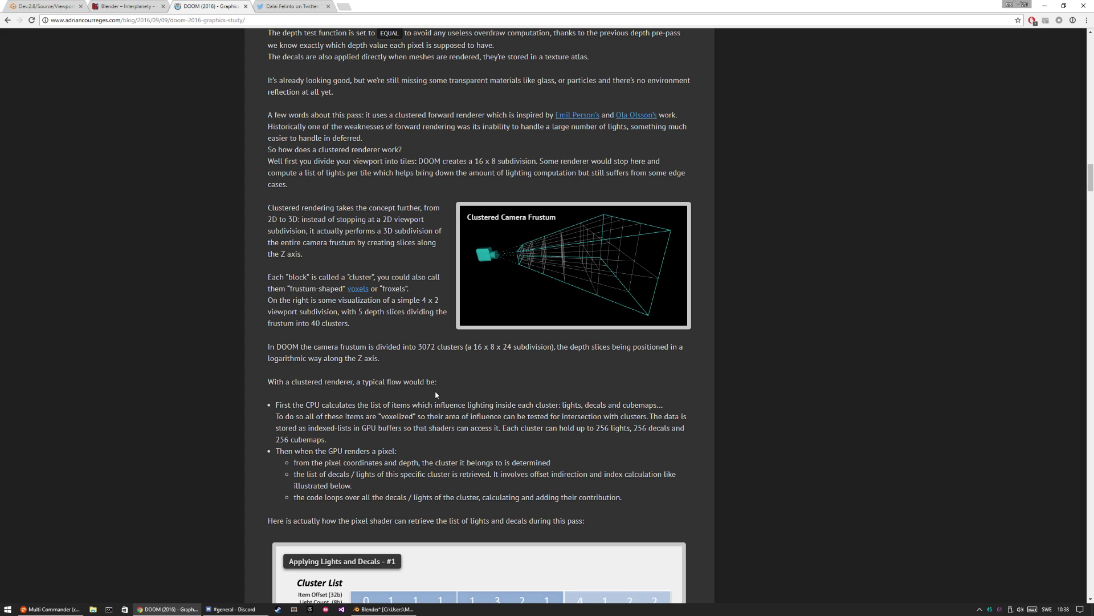
pyautogui.scroll(-9, 436, 391)
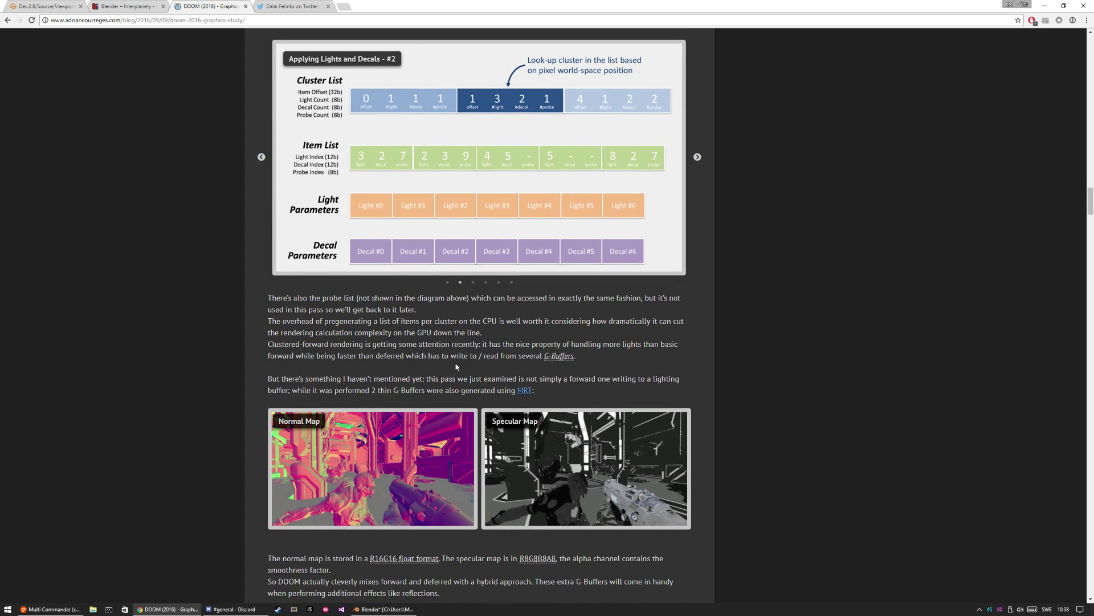
# - Read through the SSAO and Screen Space Reflections sections of the DOOM article
pyautogui.scroll(-2, 456, 367)
pyautogui.scroll(-4, 454, 382)
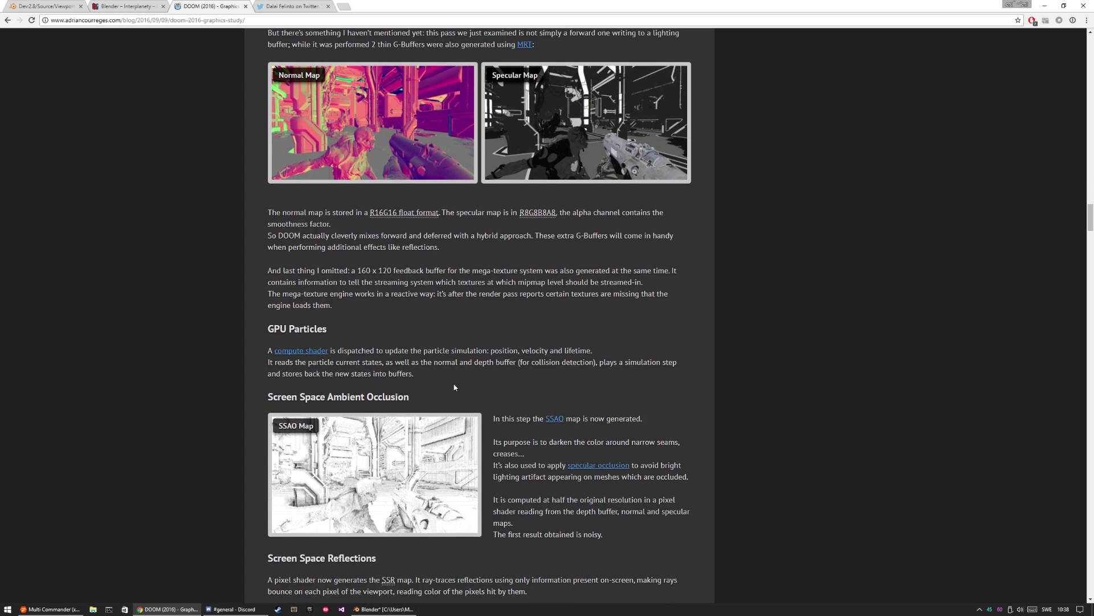
pyautogui.scroll(-4, 454, 387)
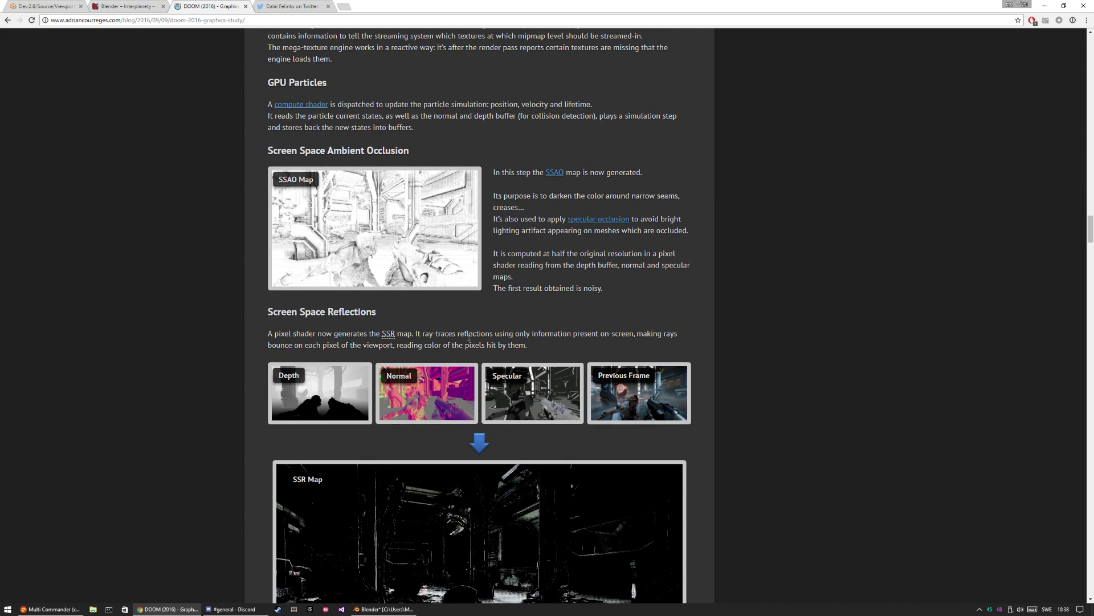
pyautogui.scroll(1, 441, 262)
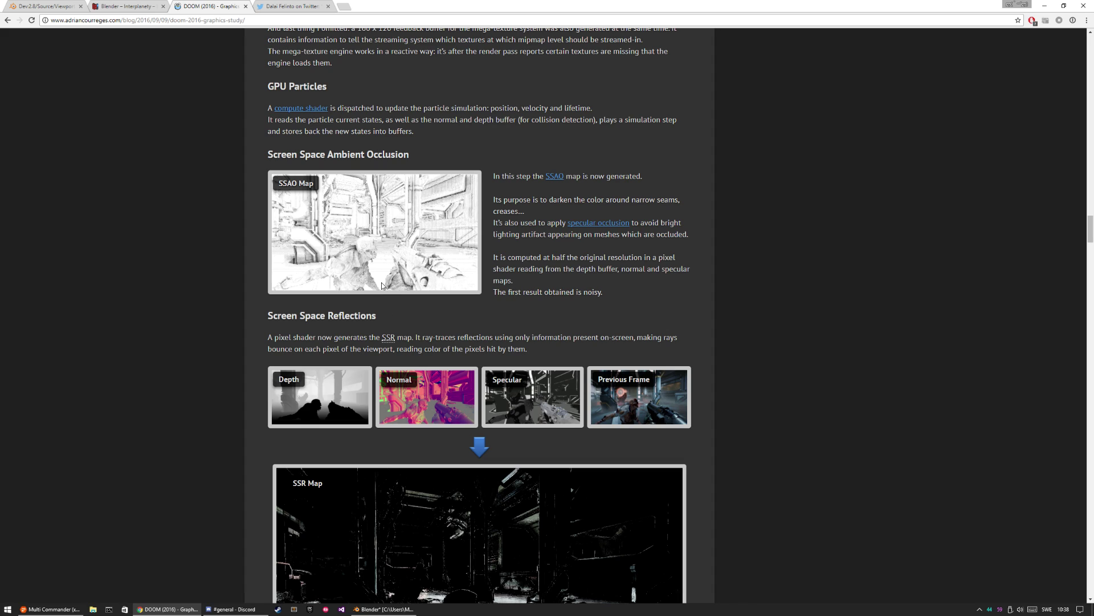
pyautogui.moveTo(271, 310); pyautogui.dragTo(397, 309)
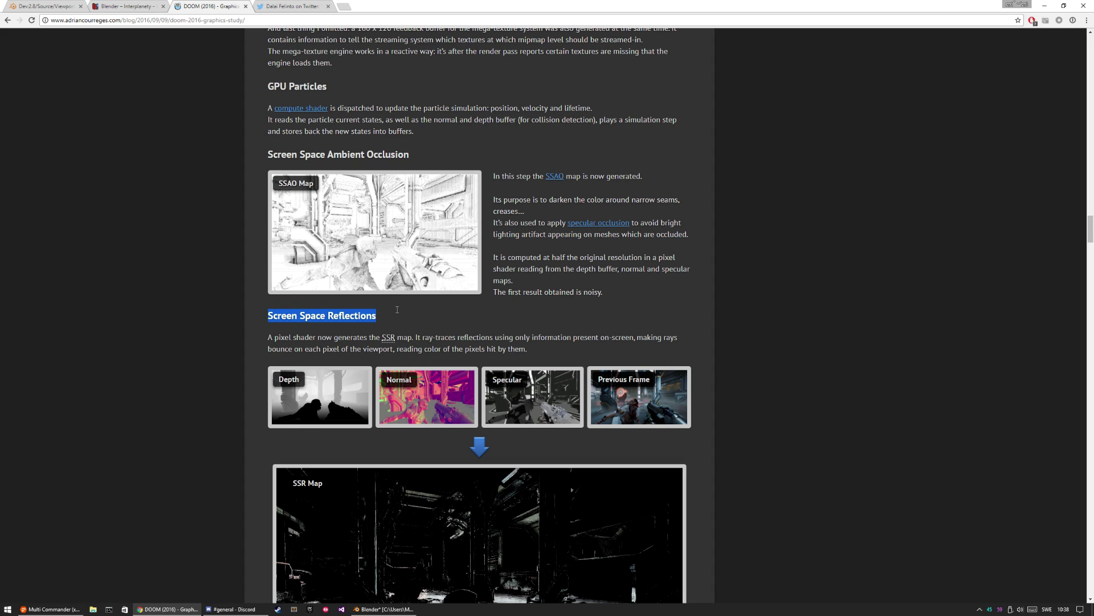
pyautogui.click(421, 334)
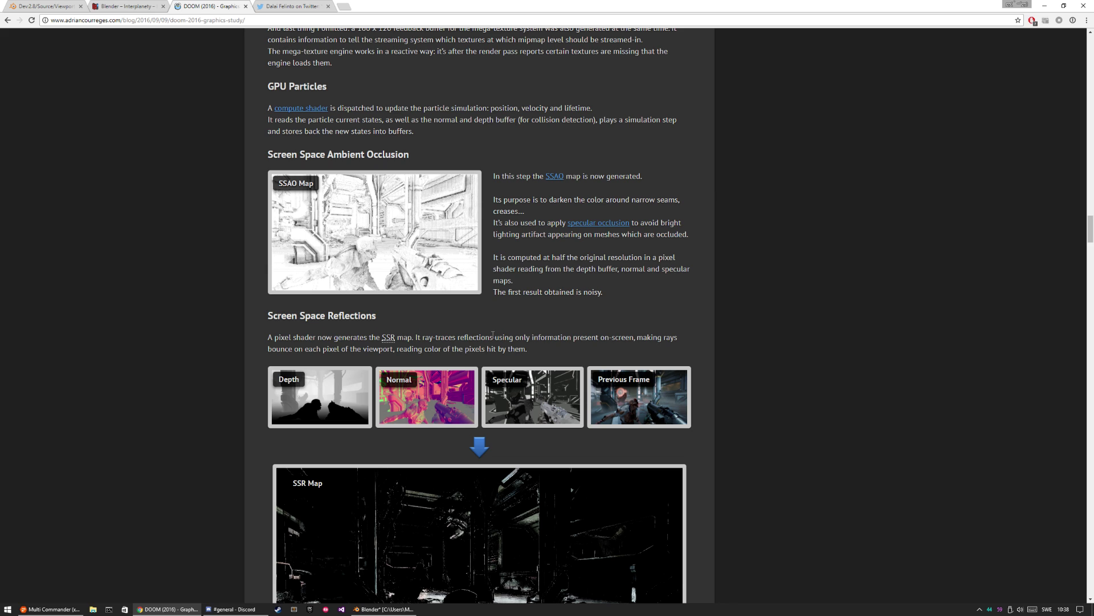
pyautogui.scroll(-4, 487, 335)
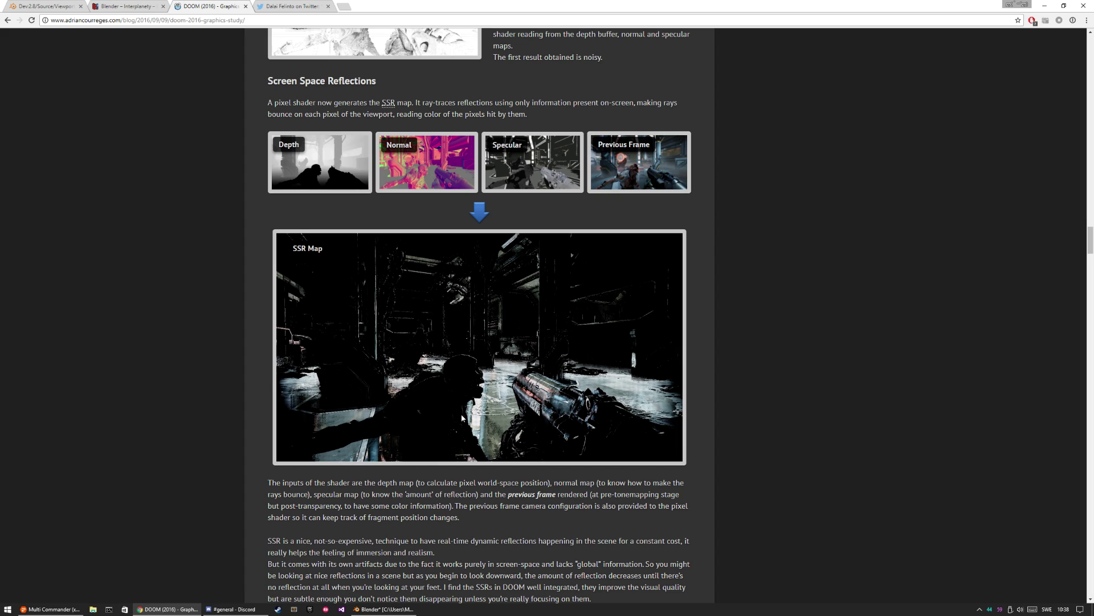
pyautogui.scroll(-5, 480, 467)
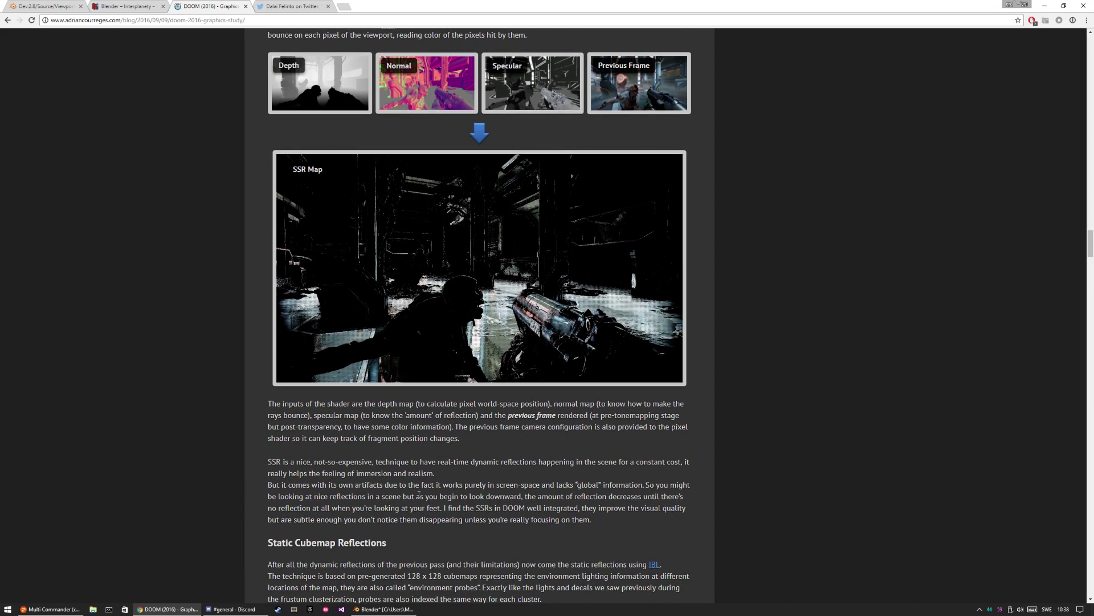
pyautogui.scroll(-2, 425, 454)
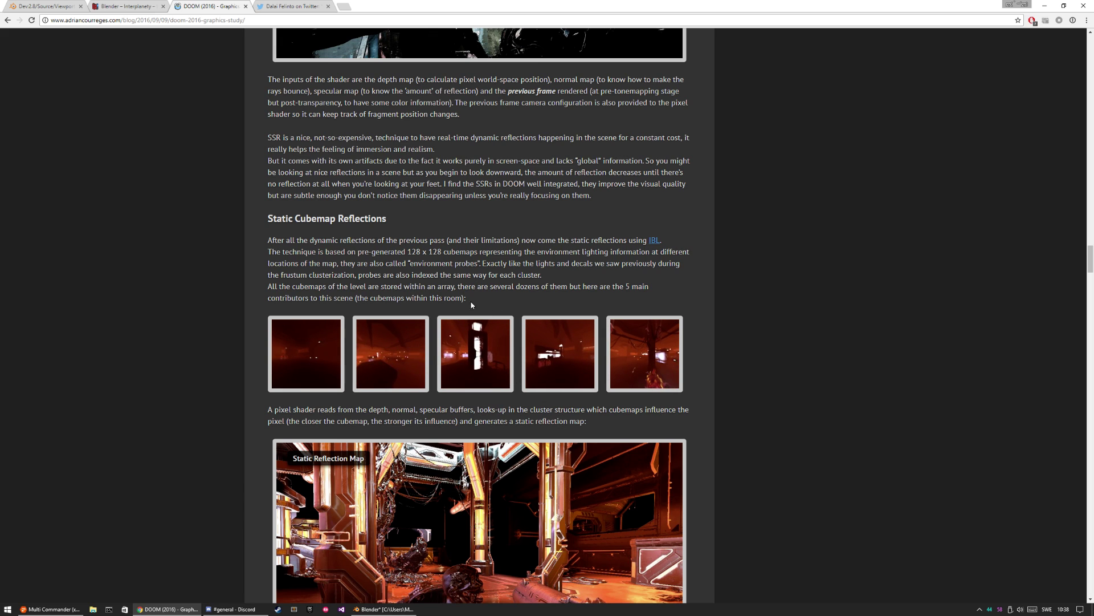
pyautogui.scroll(-2, 425, 412)
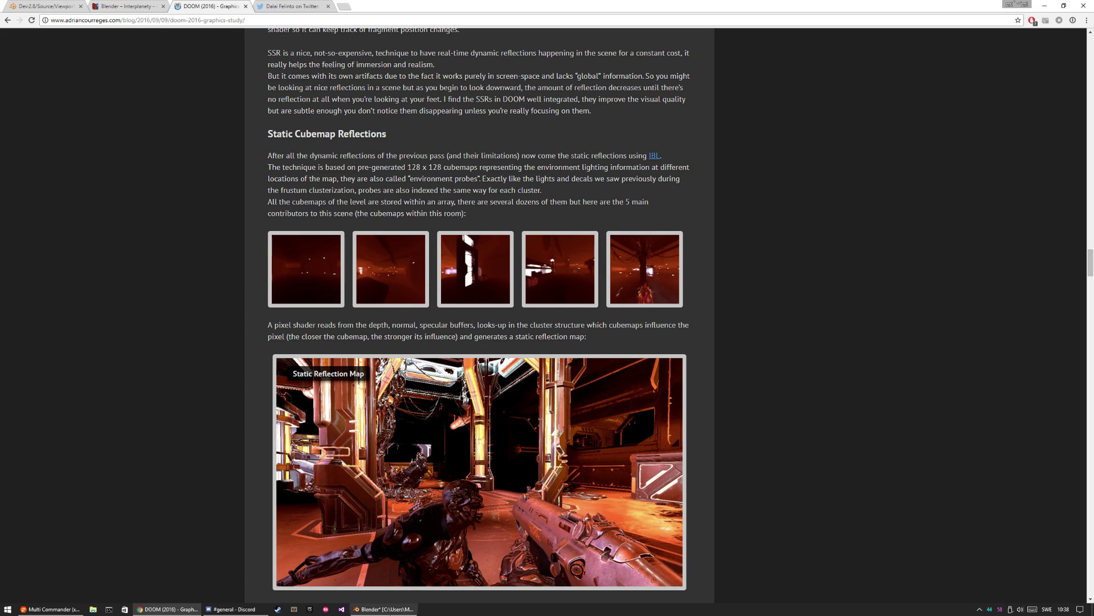
# - Bring up Blender's Shift+A Add menu, then return to the article at Blending Maps Together
pyautogui.hotkey('alt', 'Tab')
pyautogui.hotkey('shift', 'a')
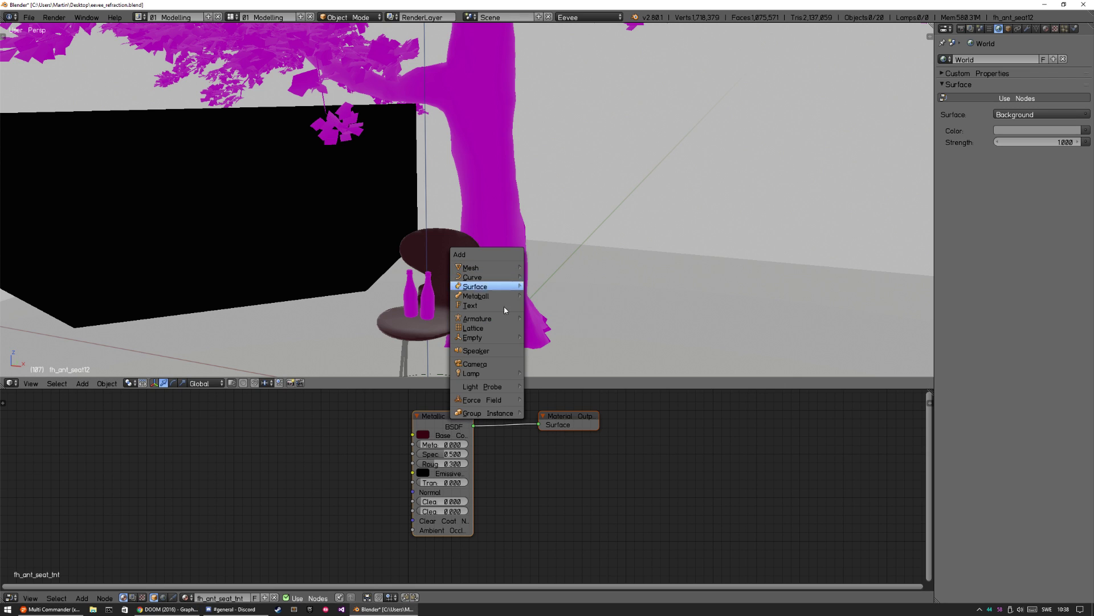
pyautogui.moveTo(491, 388)
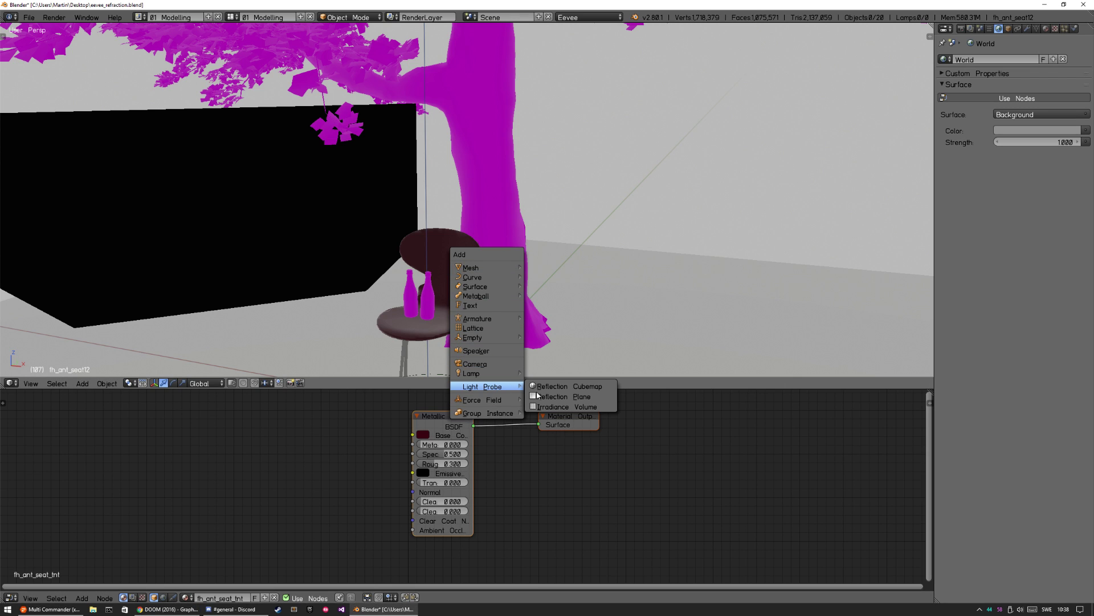
pyautogui.click(167, 608)
pyautogui.scroll(-5, 432, 354)
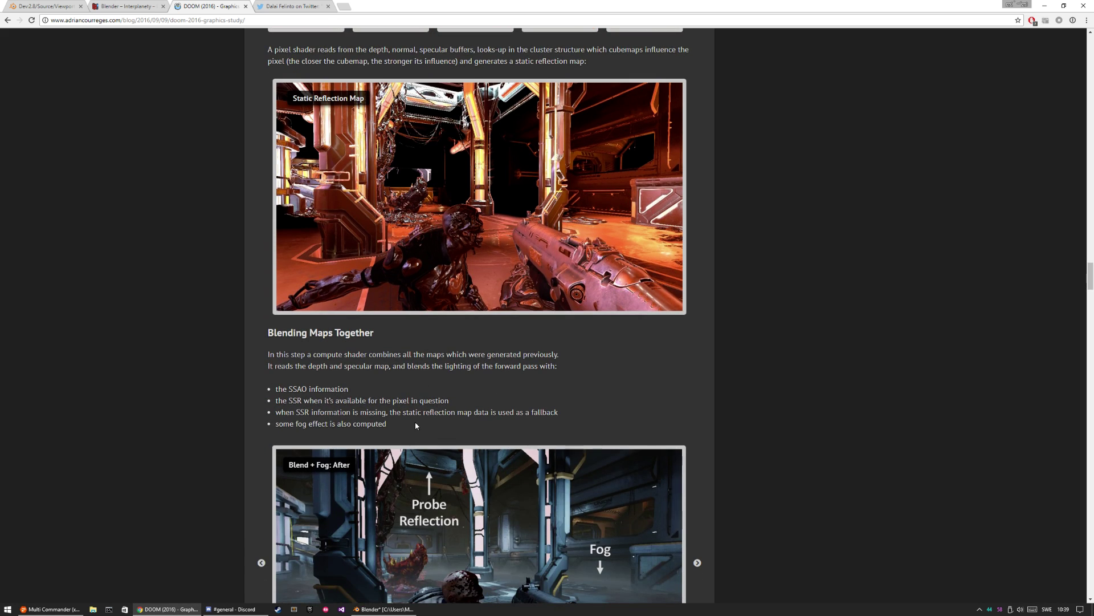
# - Scroll the article to Temporal Anti-Aliasing and back to Distortion Map, then return to Blender
pyautogui.moveTo(414, 423); pyautogui.dragTo(416, 412)
pyautogui.scroll(-2, 415, 411)
pyautogui.click(399, 275)
pyautogui.scroll(-5, 403, 428)
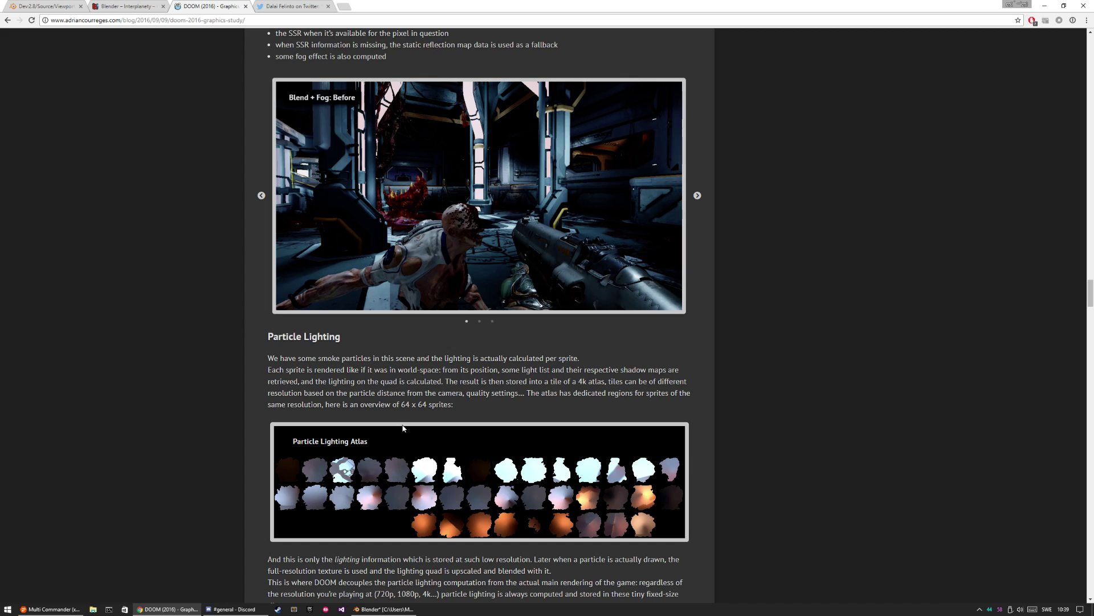
pyautogui.scroll(-10, 410, 433)
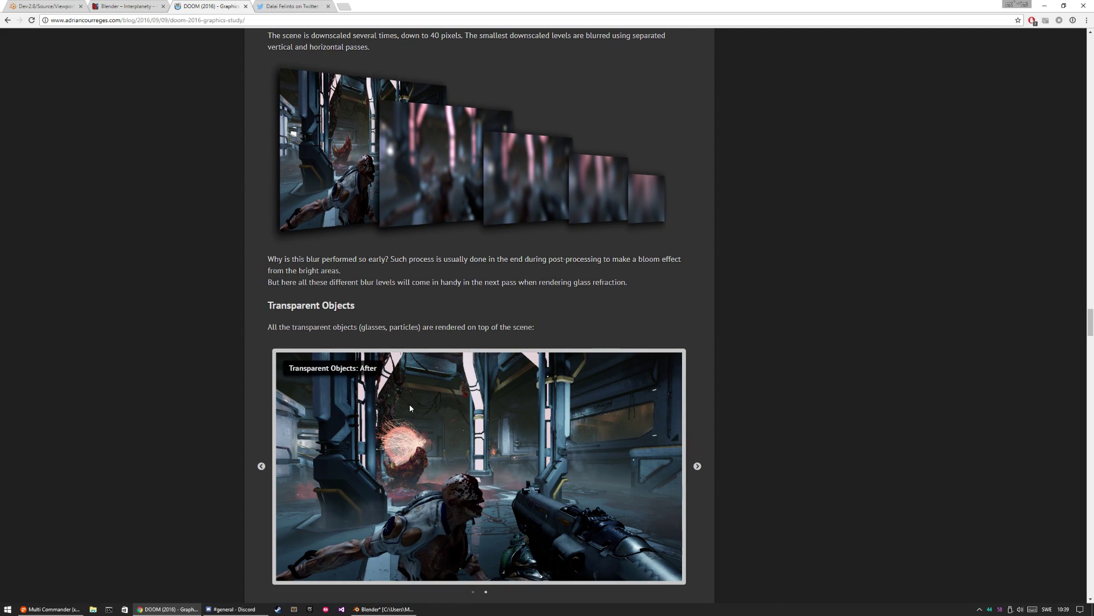
pyautogui.scroll(-7, 411, 426)
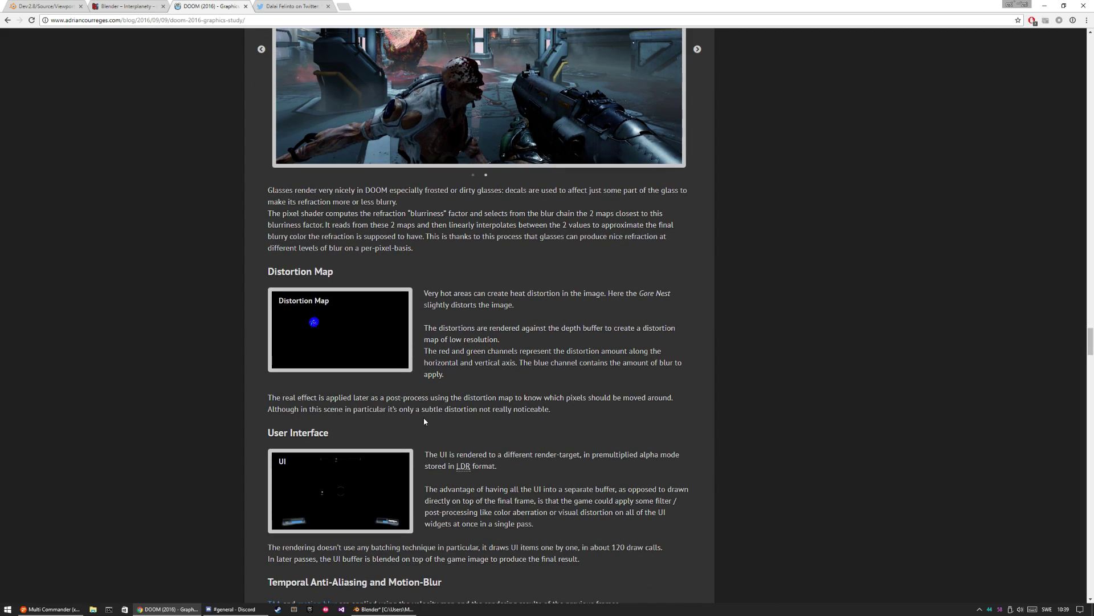
pyautogui.scroll(-6, 465, 341)
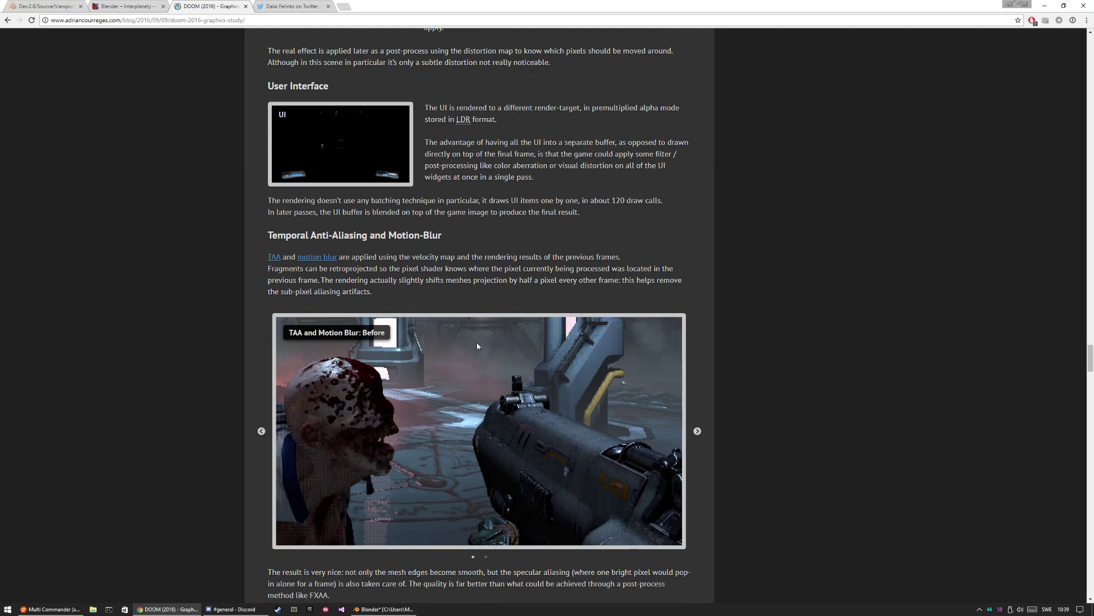
pyautogui.scroll(3, 574, 193)
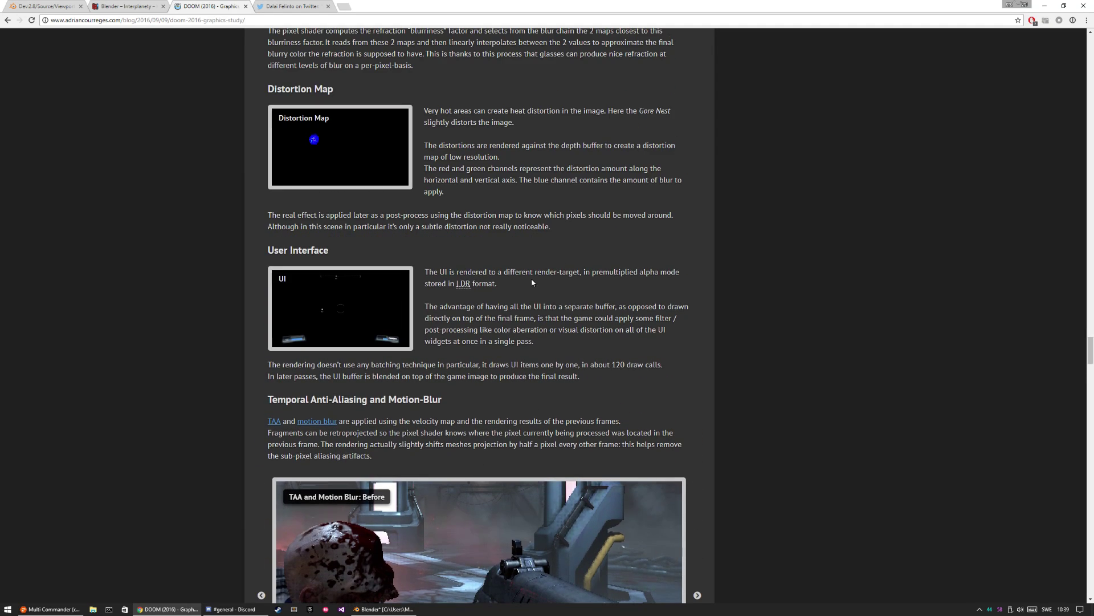
pyautogui.hotkey('alt', 'Tab')
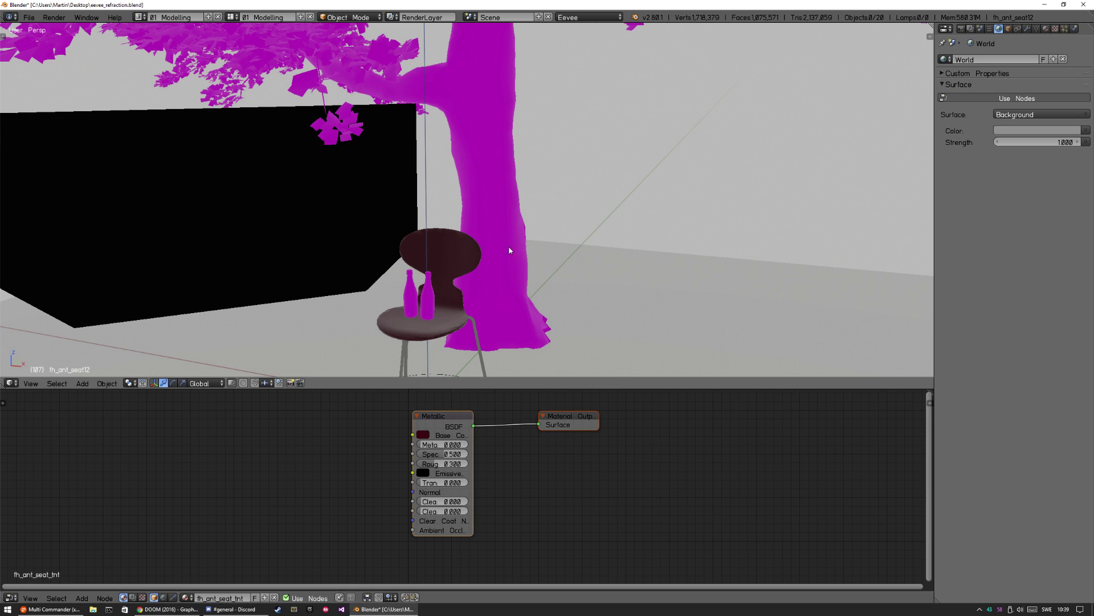